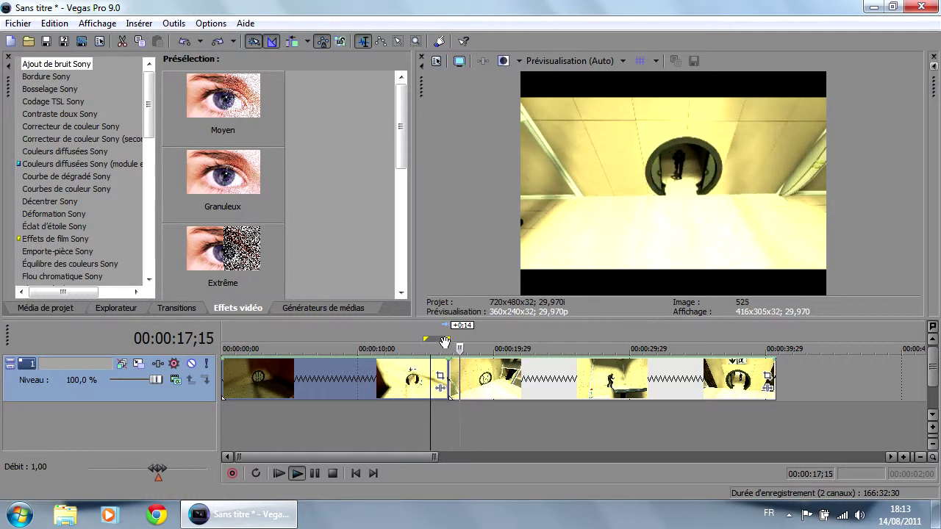
Open the pan/crop settings of the first clip and set their keyframe cursor to about 00:00:05;08
left_click_drag(430, 350, 425, 350)
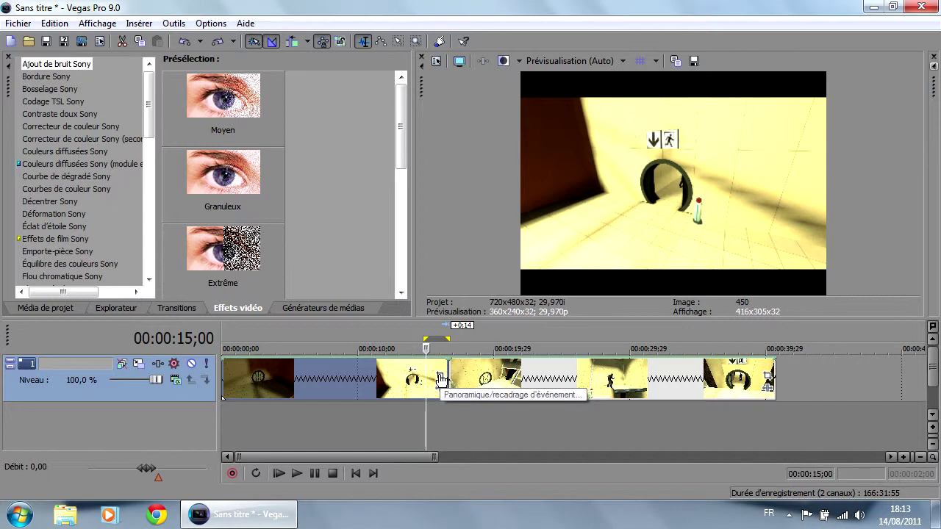
left_click(440, 379)
left_click_drag(530, 169, 657, 262)
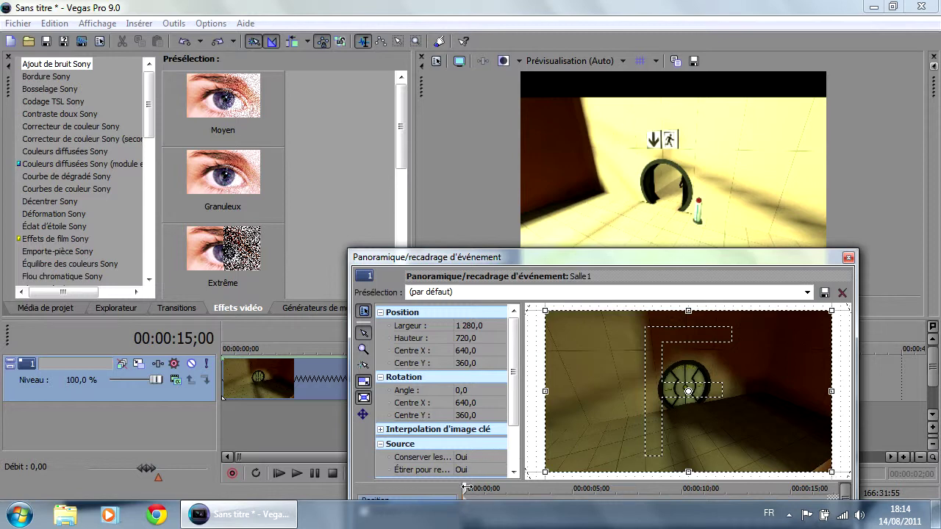
mouse_move(465, 488)
left_mouse_down()
mouse_move(494, 489)
mouse_move(468, 488)
left_mouse_up()
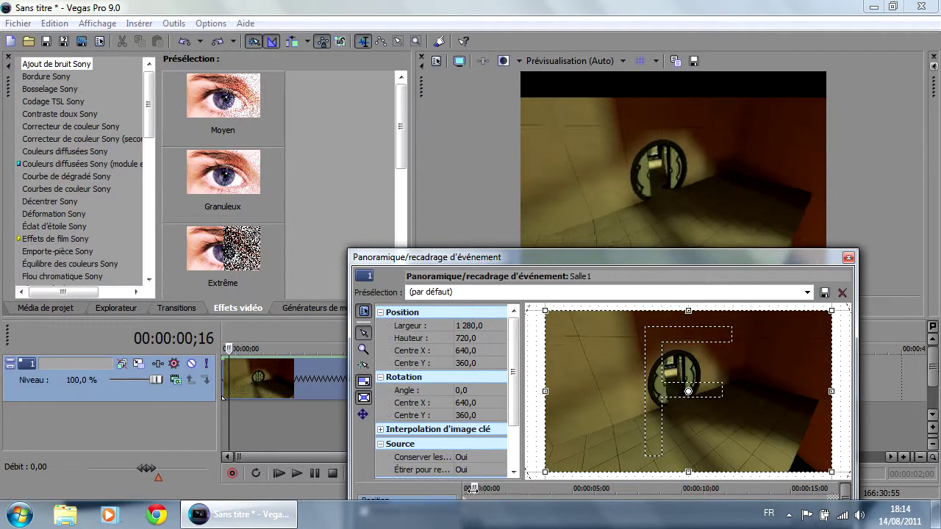
left_click_drag(579, 257, 580, 239)
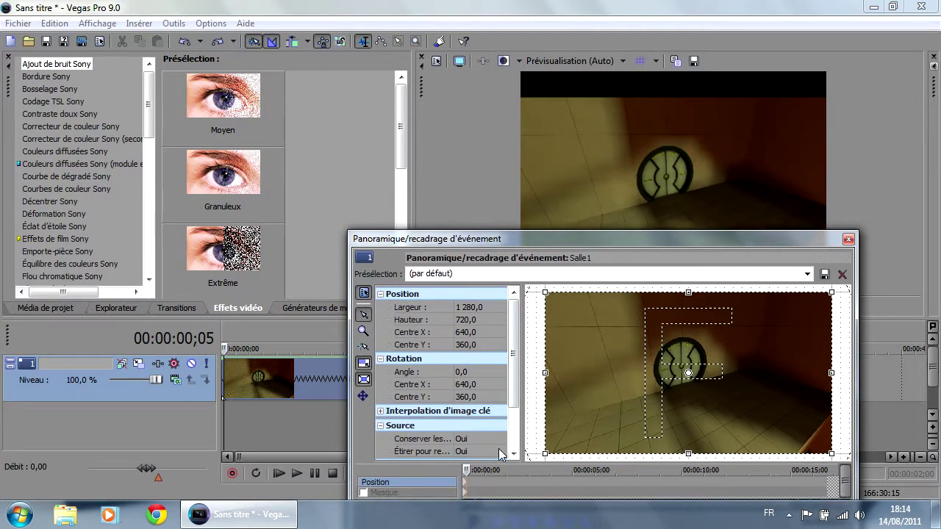
left_click_drag(470, 469, 577, 474)
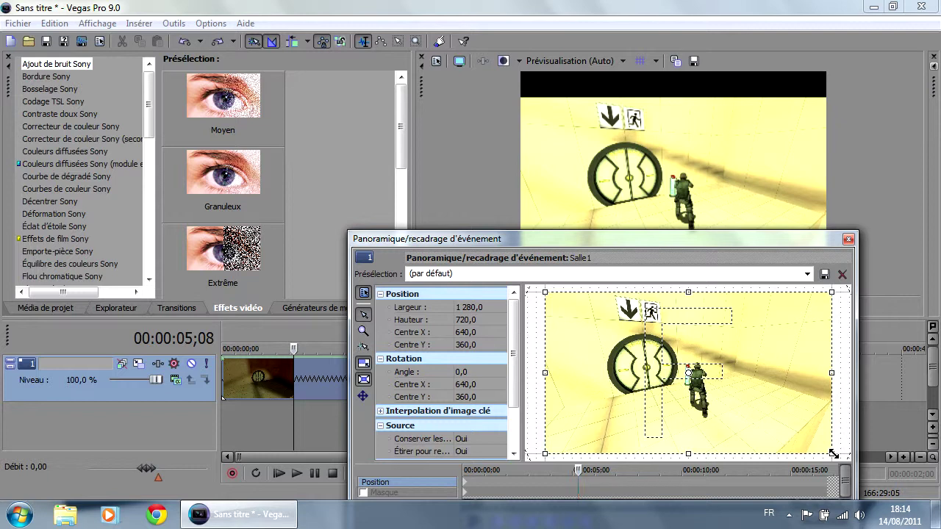
Shrink the crop frame to about 180 × 101 around the soldier's head, centred at 663, 337, and restore the default framing
left_click_drag(832, 454, 724, 393)
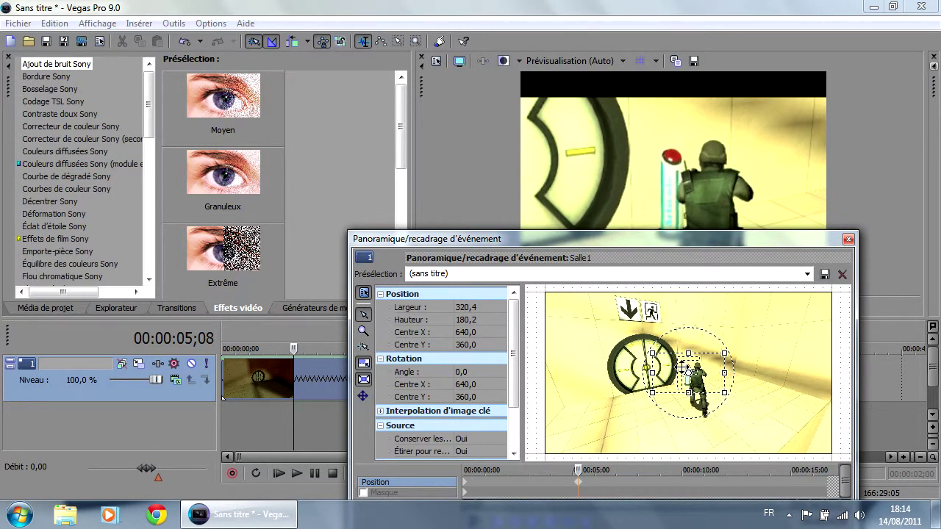
left_click_drag(724, 393, 704, 367)
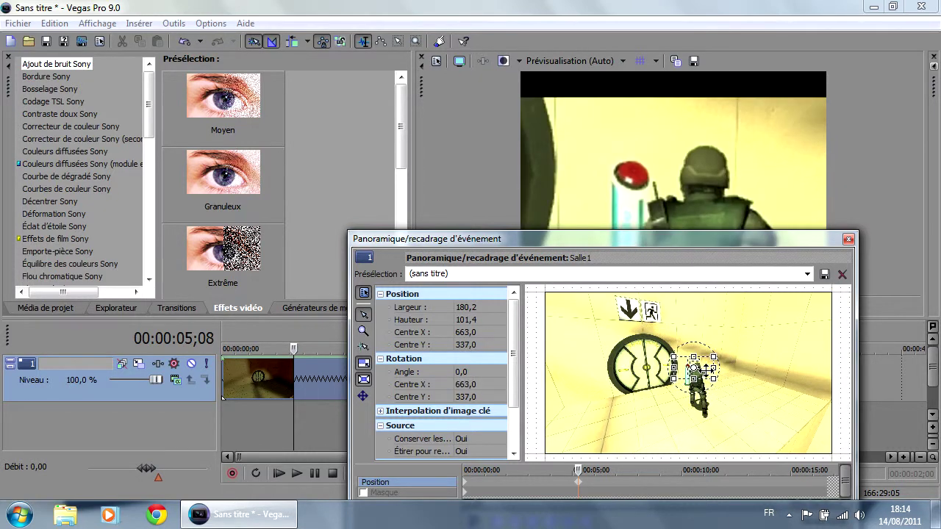
right_click(702, 367)
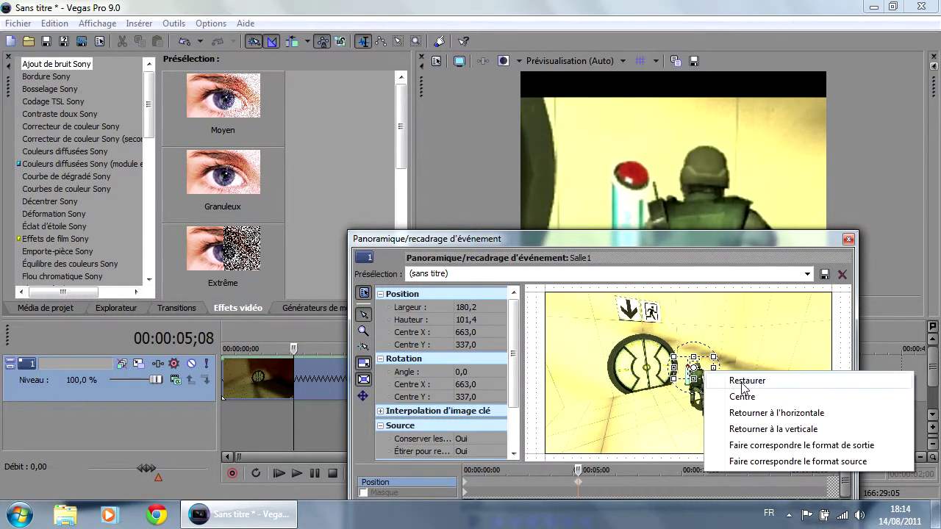
left_click(735, 378)
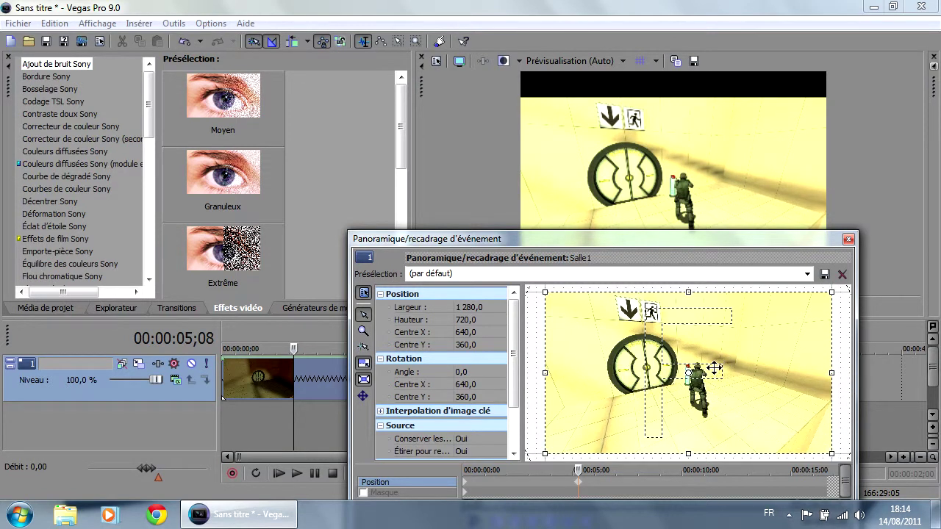
Shrink the crop frame symmetrically about its centre to about 445 × 250
left_click_drag(831, 454, 780, 431)
scroll(696, 371, "up", 2)
scroll(720, 324, "down", 3)
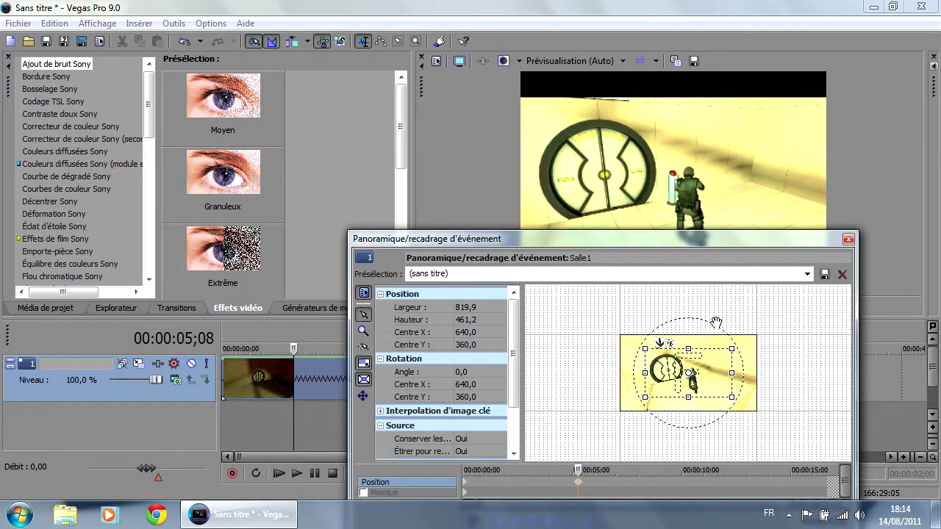
scroll(701, 350, "up", 4)
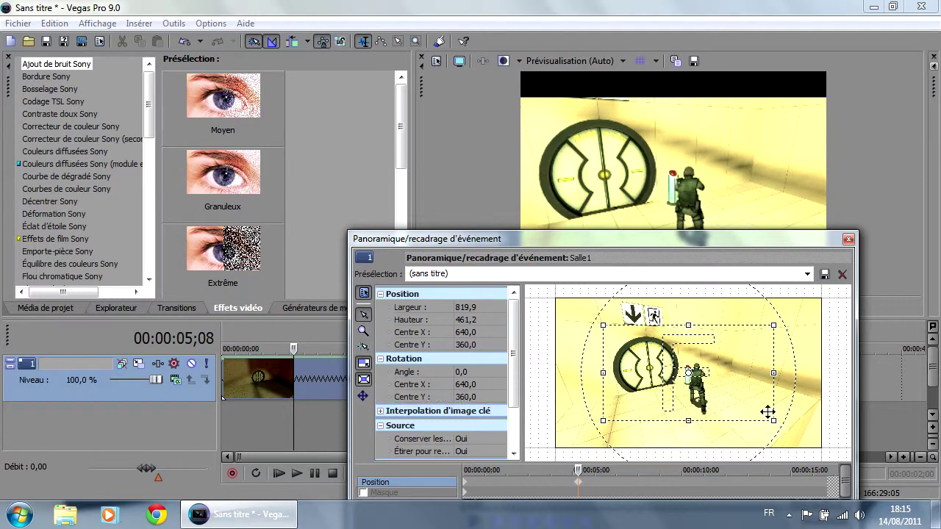
left_click_drag(773, 421, 733, 404)
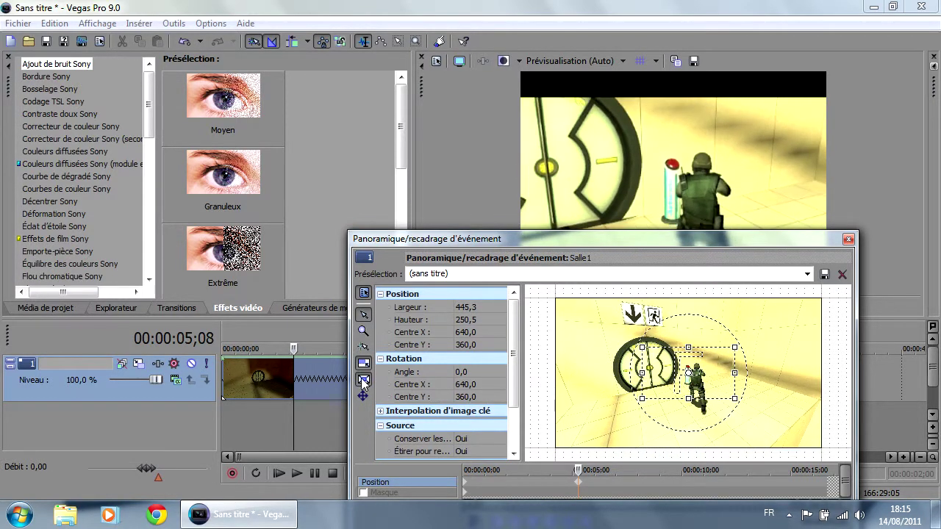
Turn off resizing about the centre, reshape the crop frame to about 365 × 205 over the exit signs, and restore the default framing
left_click(363, 380)
left_click_drag(735, 402, 707, 409)
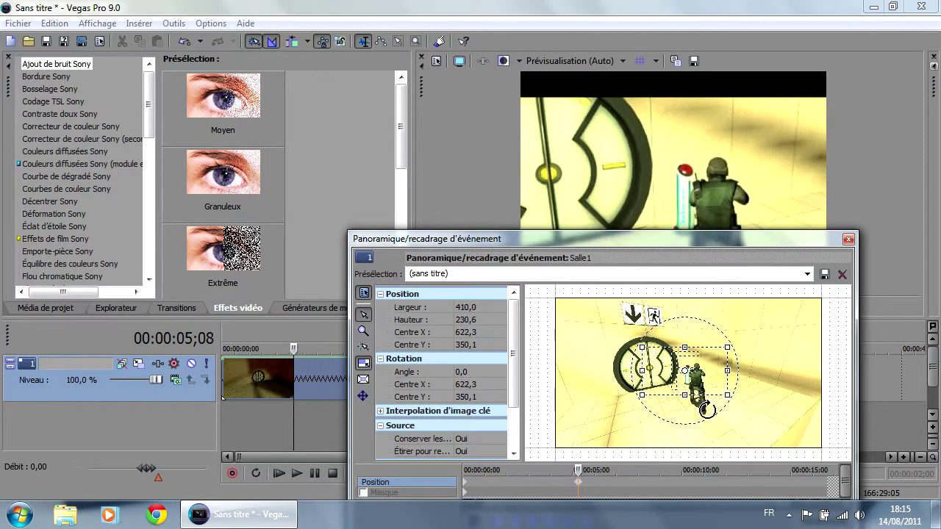
left_click_drag(644, 395, 622, 408)
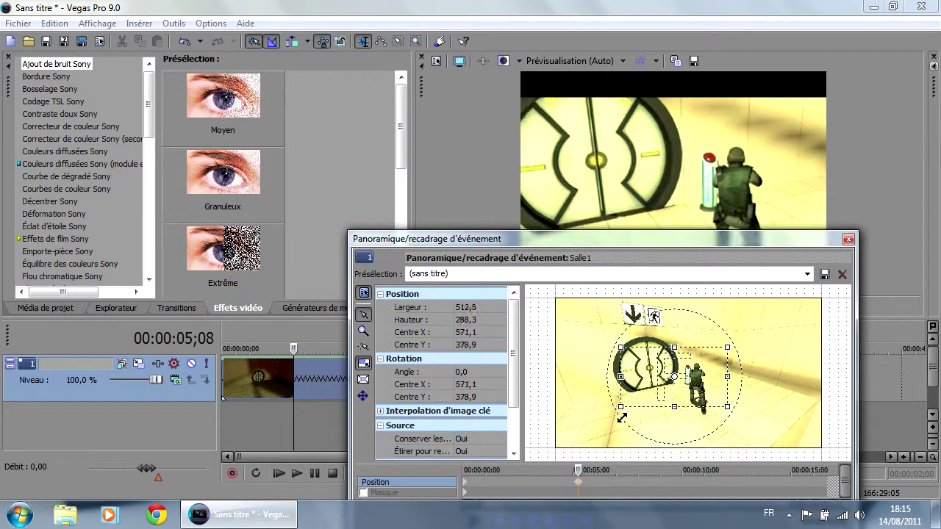
mouse_move(682, 412)
left_mouse_down()
mouse_move(677, 381)
mouse_move(682, 421)
left_mouse_up()
mouse_move(674, 344)
left_mouse_down()
mouse_move(674, 364)
mouse_move(675, 343)
left_mouse_up()
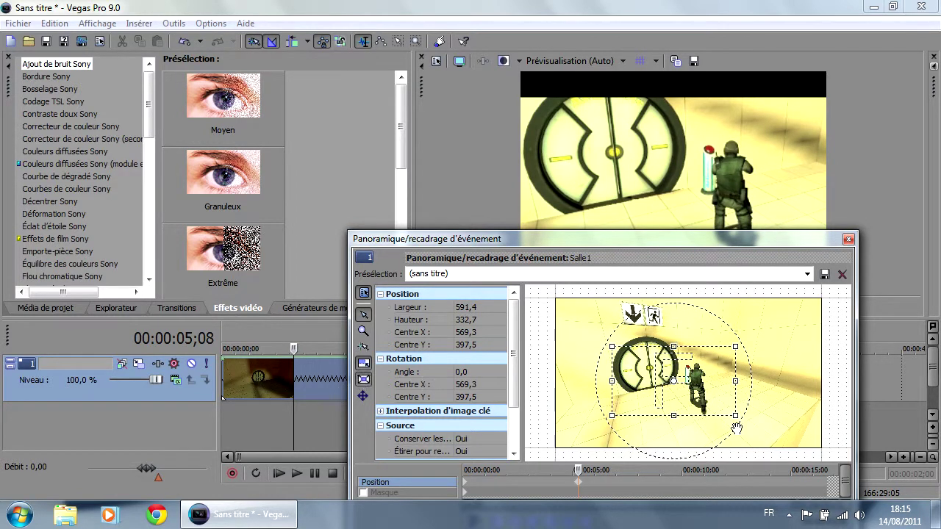
left_click_drag(737, 419, 675, 339)
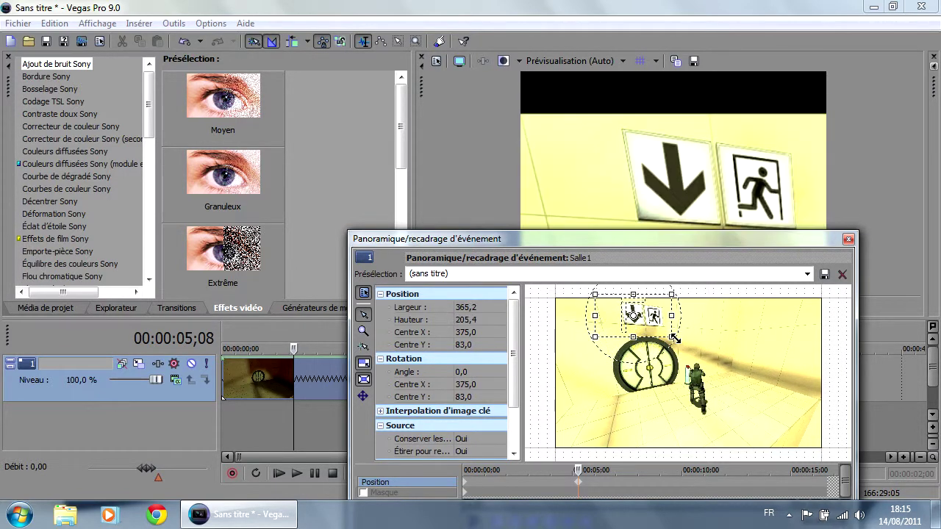
right_click(691, 372)
left_click(724, 381)
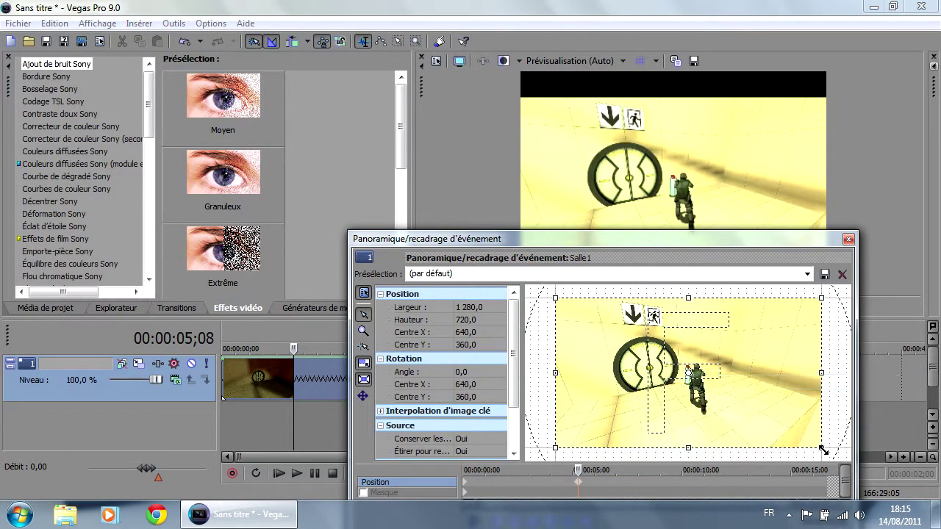
Resize the crop frame with the aspect ratio locked, then unlocked to about 538 × 663, and restore the default framing
left_click_drag(823, 450, 807, 440)
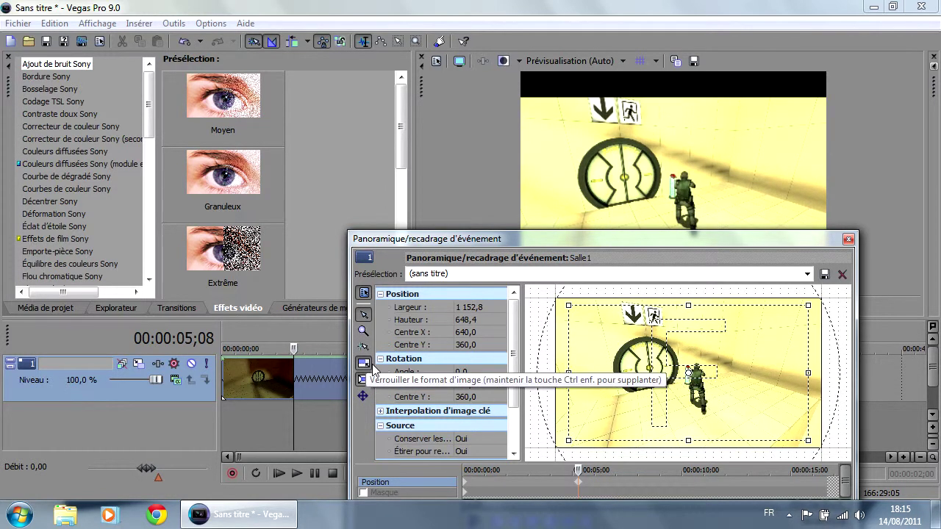
left_click_drag(810, 443, 769, 416)
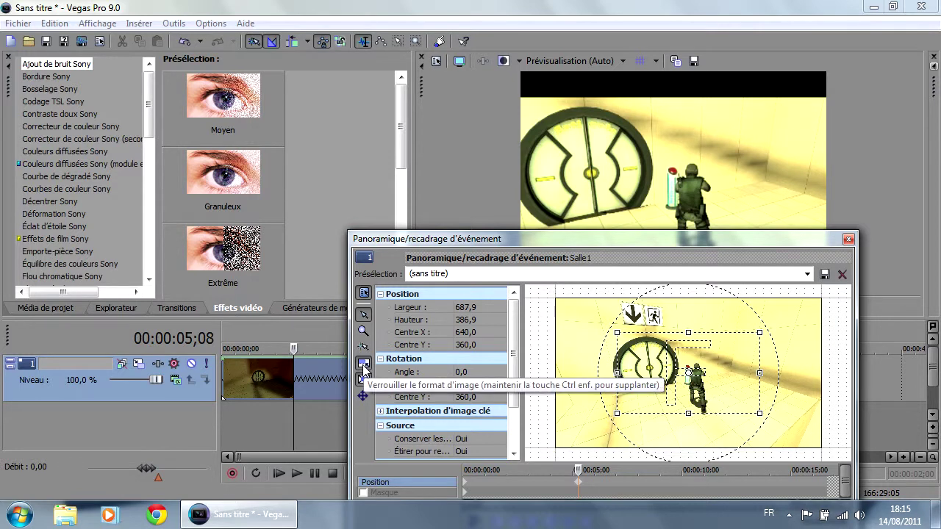
left_click_drag(762, 417, 778, 440)
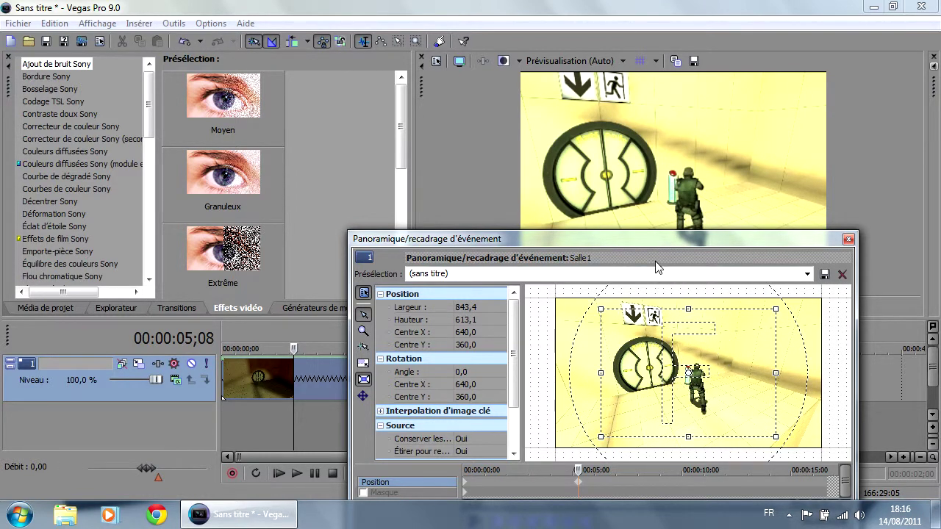
mouse_move(749, 361)
left_mouse_down()
mouse_move(733, 361)
mouse_move(746, 351)
mouse_move(760, 417)
mouse_move(755, 372)
left_mouse_up()
left_click_drag(780, 442, 737, 428)
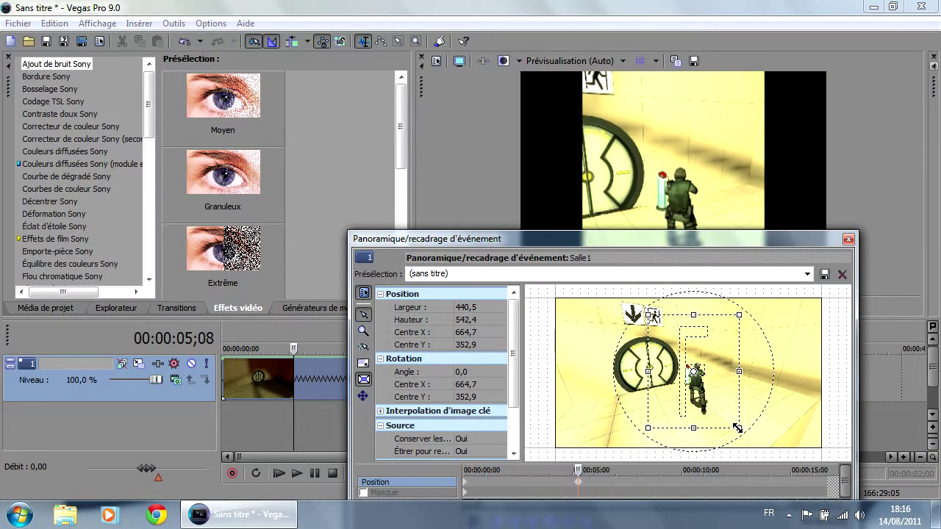
mouse_move(739, 428)
left_mouse_down()
mouse_move(750, 439)
mouse_move(727, 427)
mouse_move(771, 447)
mouse_move(749, 441)
left_mouse_up()
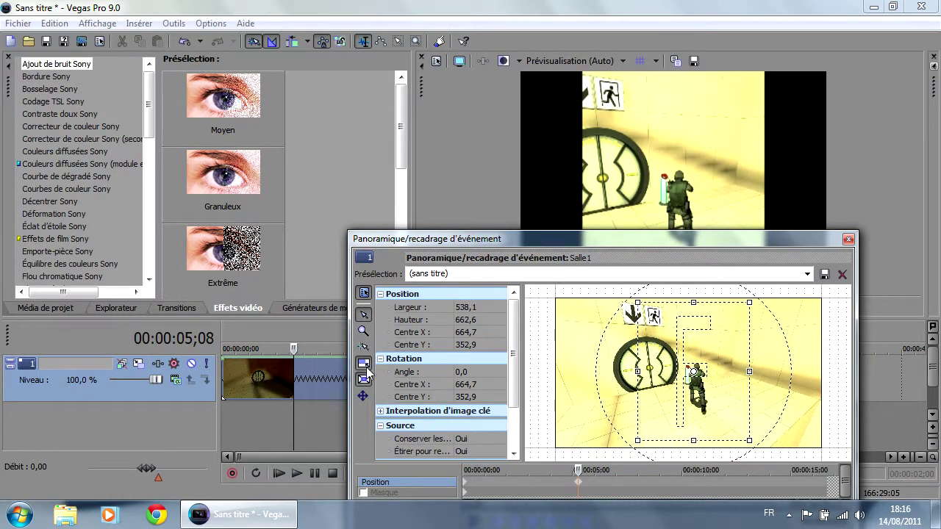
right_click(725, 355)
left_click(747, 361)
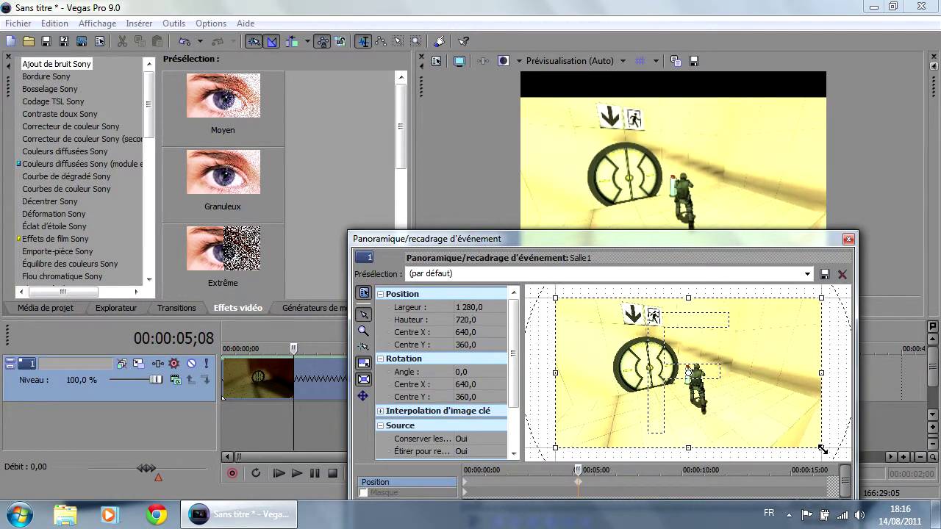
Try shrinking the crop frame to about 1068 × 601 and shifting it to centre 718, 369, restoring the default framing after each change
left_click_drag(807, 441, 800, 439)
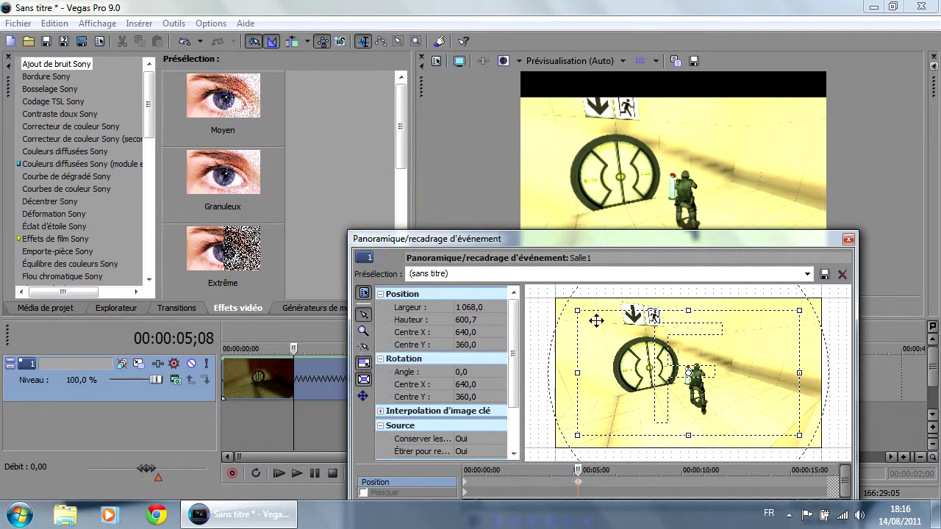
scroll(577, 294, "down", 2)
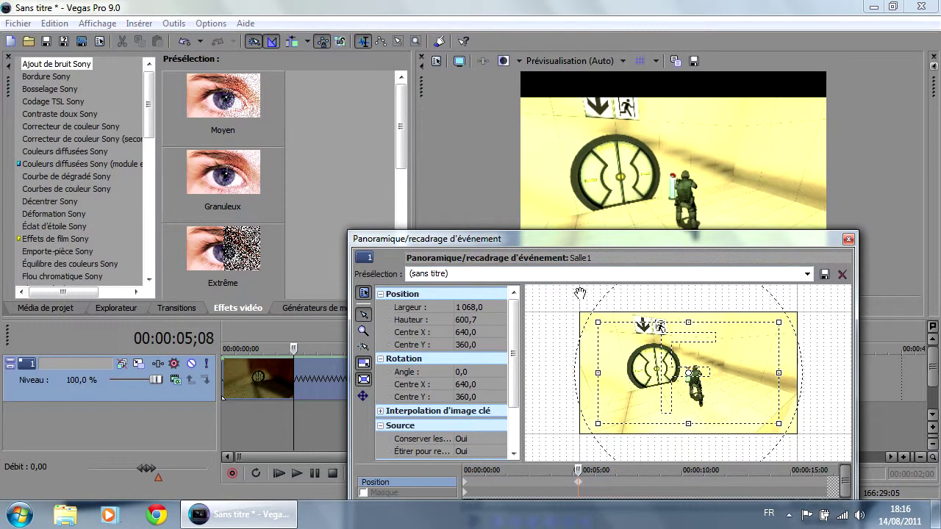
right_click(765, 410)
left_click(773, 399)
mouse_move(727, 390)
left_mouse_down()
mouse_move(721, 384)
mouse_move(733, 384)
mouse_move(714, 386)
mouse_move(735, 388)
mouse_move(727, 385)
left_mouse_up()
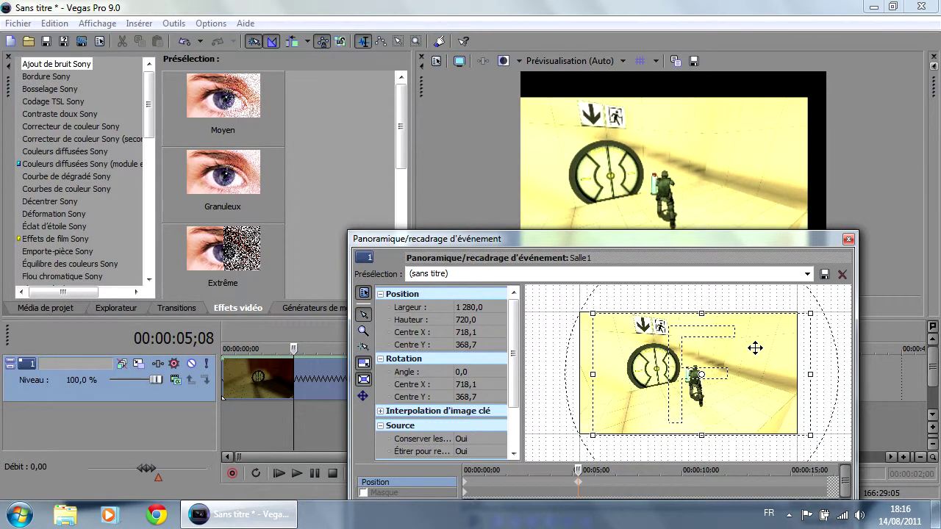
right_click(752, 350)
left_click(774, 358)
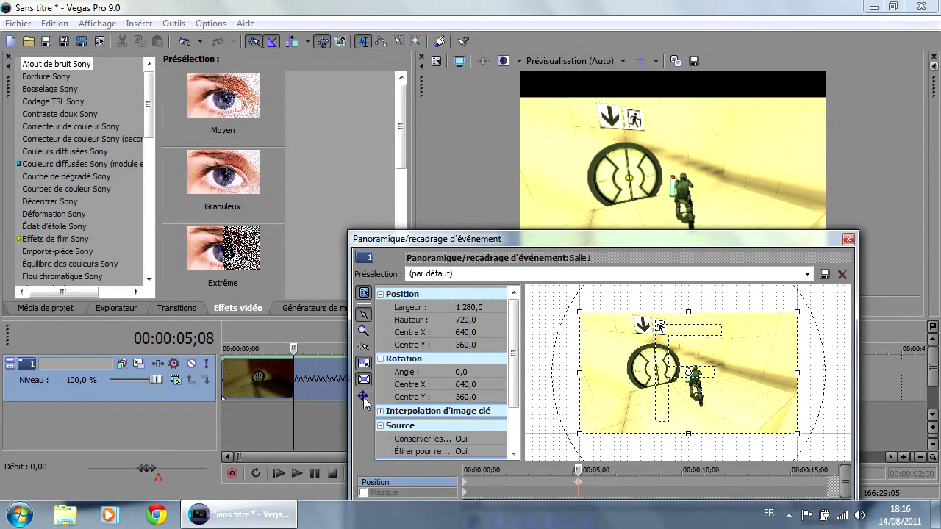
Enable snapping to the grid and shift the crop frame horizontally to centre X 920
left_click(363, 347)
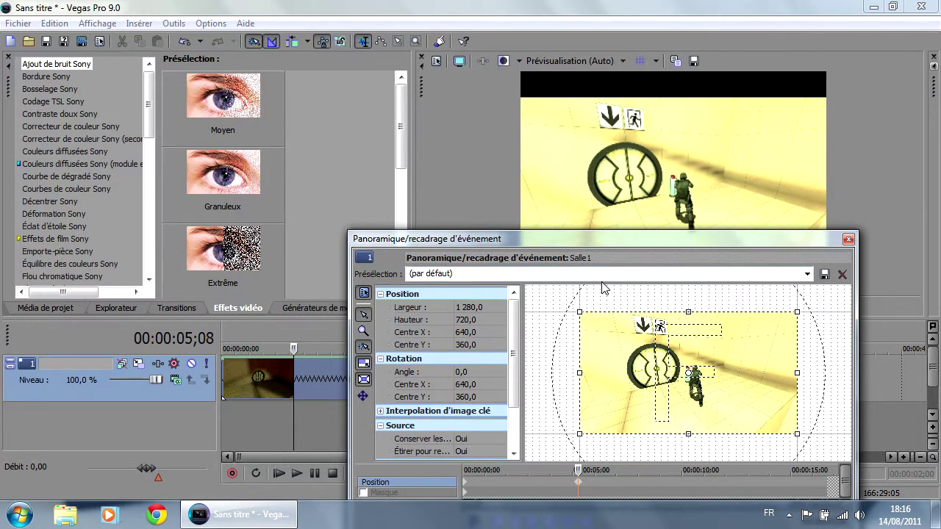
left_click_drag(607, 338, 659, 338)
Set the workspace grid spacing to 8 and reposition the restored crop frame at centre 960, 540
scroll(514, 378, "down", 2)
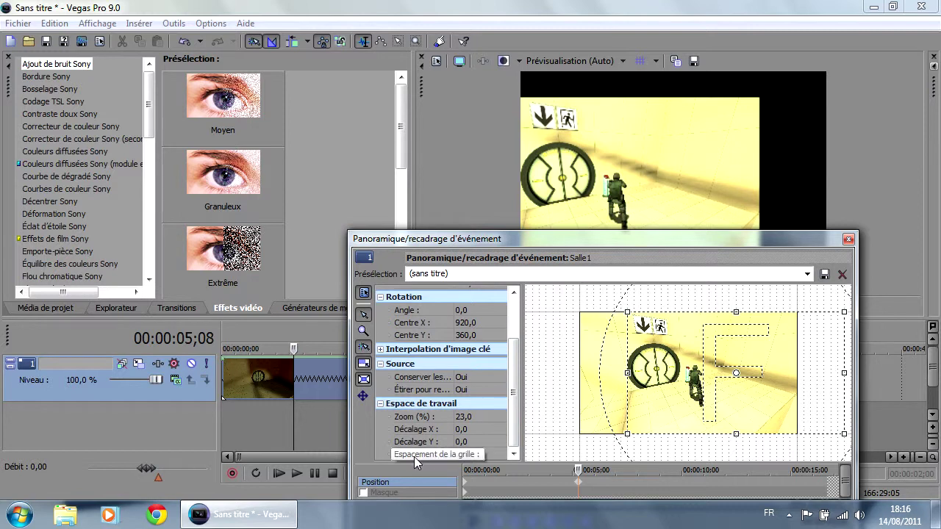
left_click(494, 455)
left_click(501, 455)
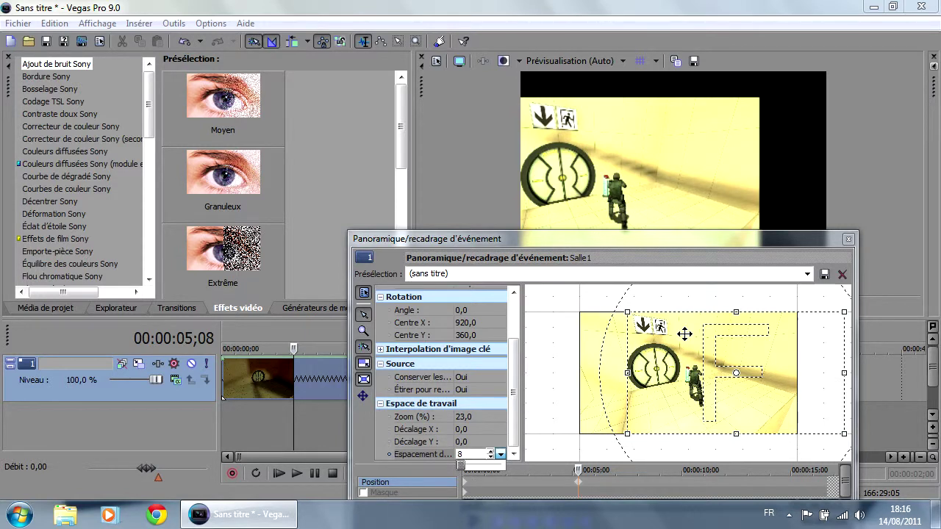
right_click(701, 358)
left_click(746, 371)
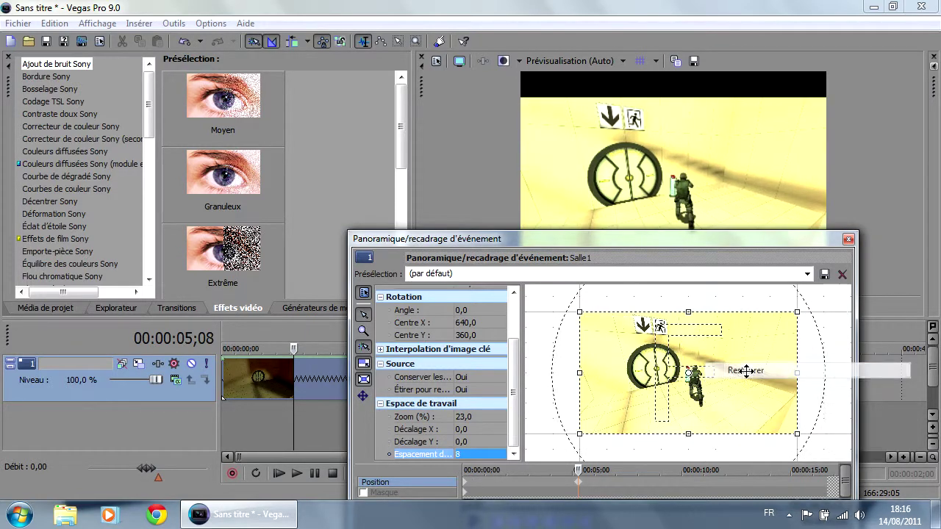
left_click_drag(621, 351, 667, 384)
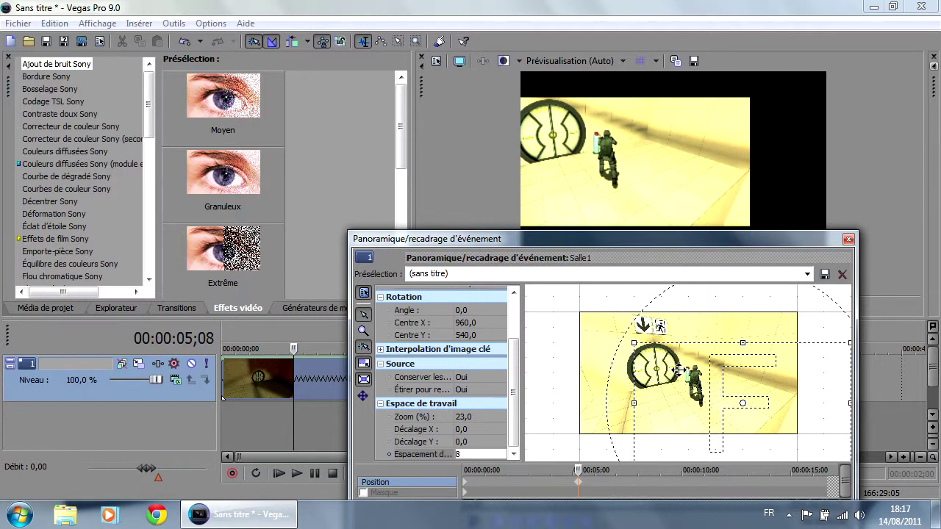
Set the workspace grid spacing to 32 and restore the crop frame to its default framing
left_click(486, 453)
type("32")
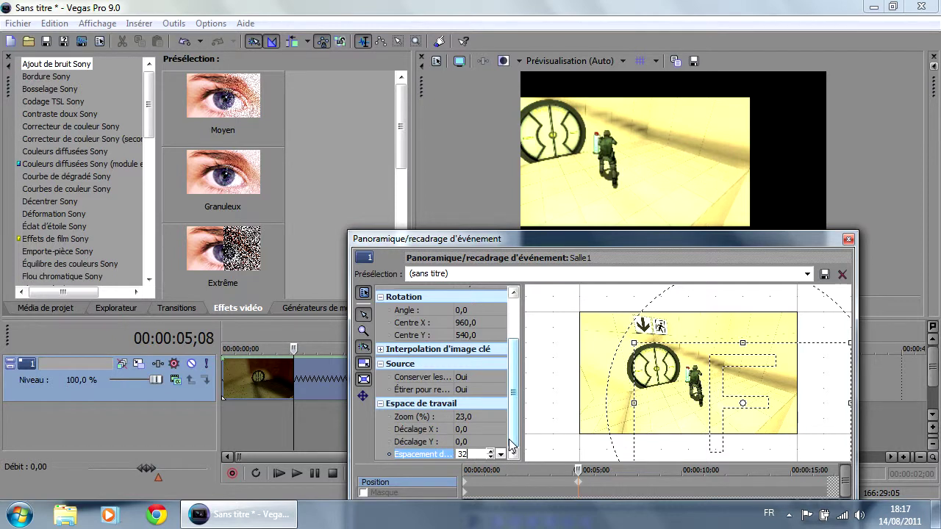
key("Return")
right_click(685, 378)
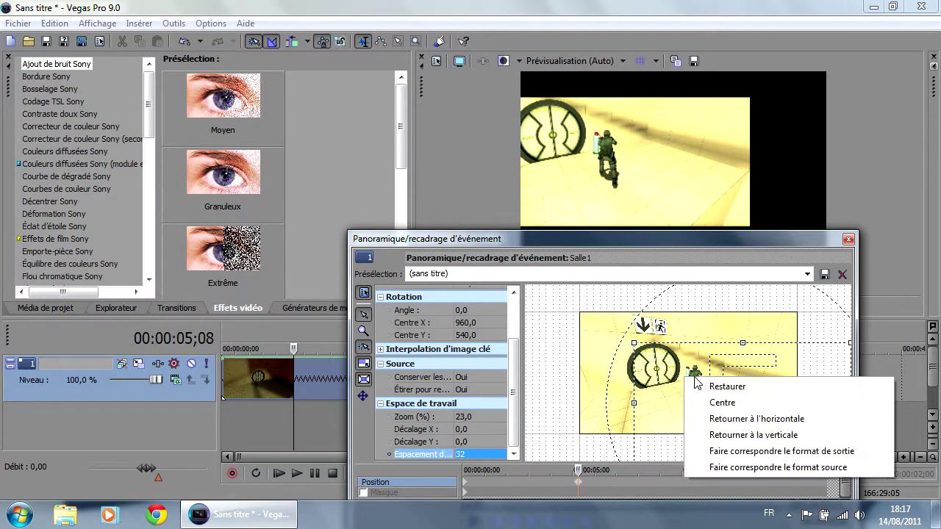
left_click(717, 387)
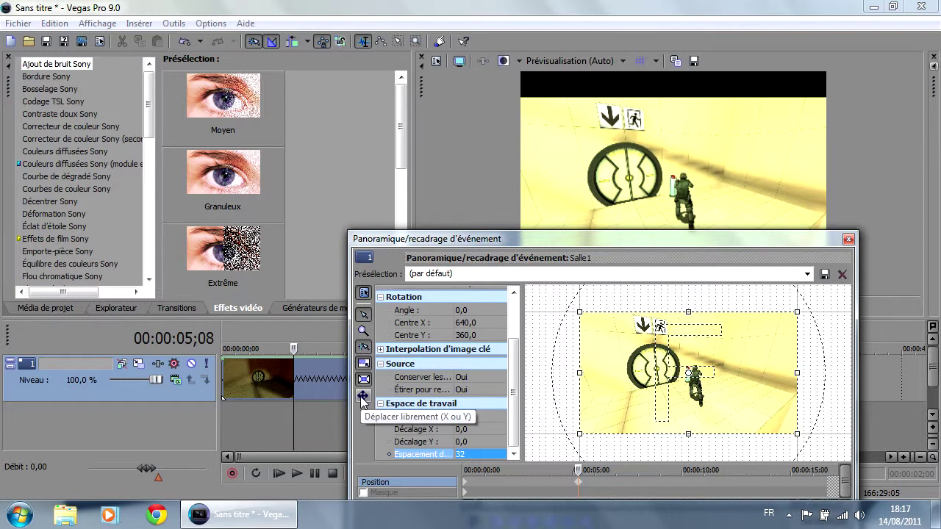
Shift the crop frame to centre X 680, restrict movement to the horizontal axis, and shift it further to centre X 836.2
mouse_move(633, 371)
left_mouse_down()
mouse_move(653, 389)
mouse_move(639, 371)
left_mouse_up()
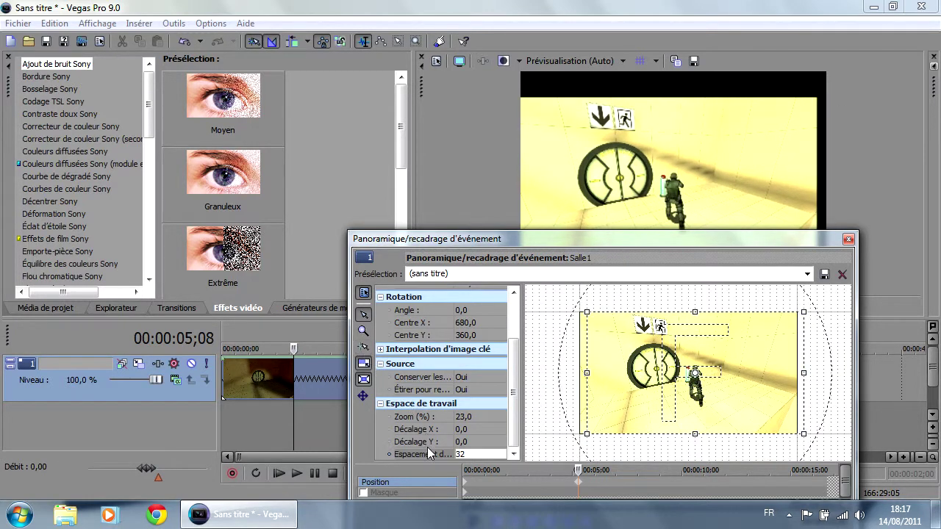
left_click(363, 398)
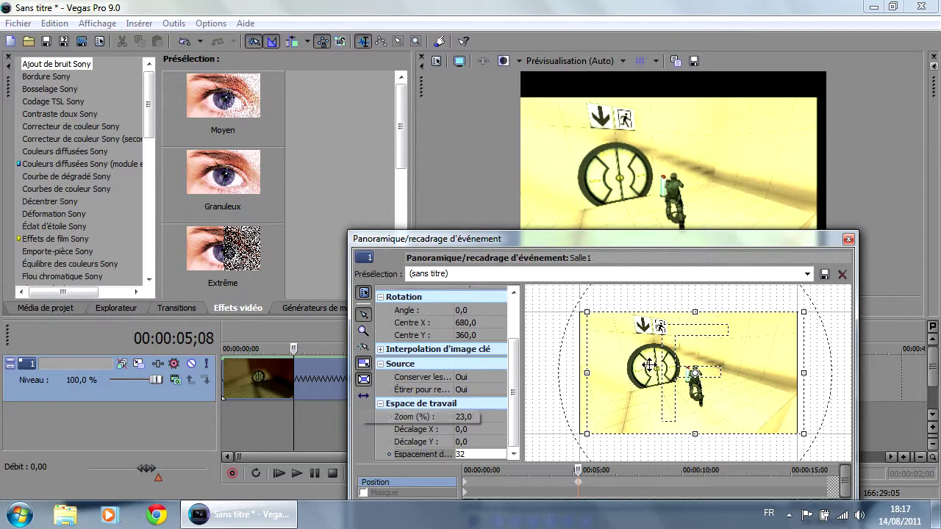
left_click_drag(622, 359, 648, 451)
Try shifting the crop frame with movement restricted to the vertical axis, return to free movement, and restore the default framing
left_click(363, 395)
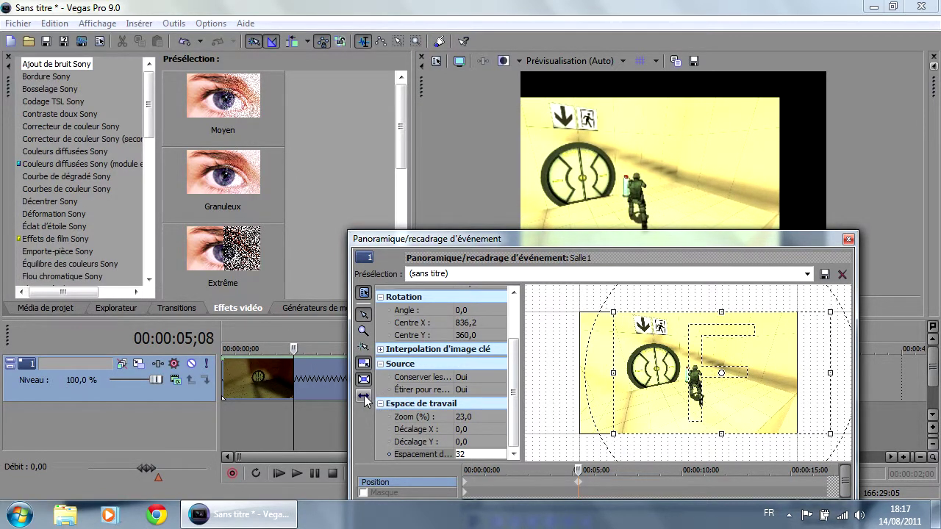
left_click_drag(656, 360, 632, 366)
left_click(363, 396)
right_click(689, 354)
left_click(691, 360)
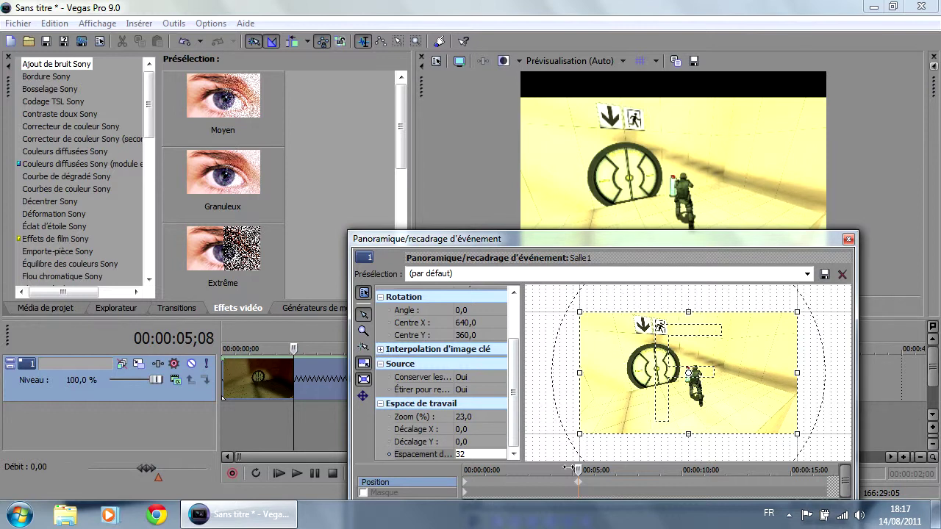
Delete the position keyframe near 5 seconds and place the cursor at project time 00:00:15;18
key("Home")
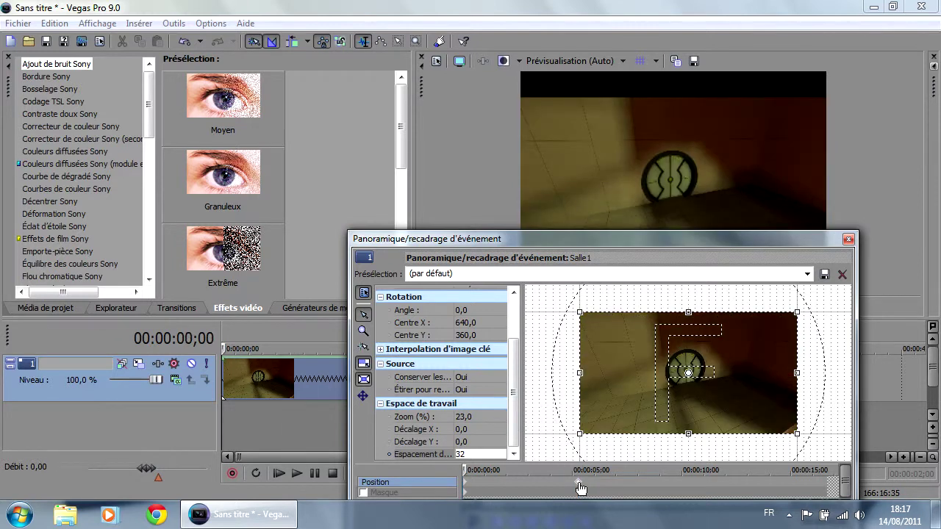
left_click(581, 486)
left_click_drag(580, 472, 808, 474)
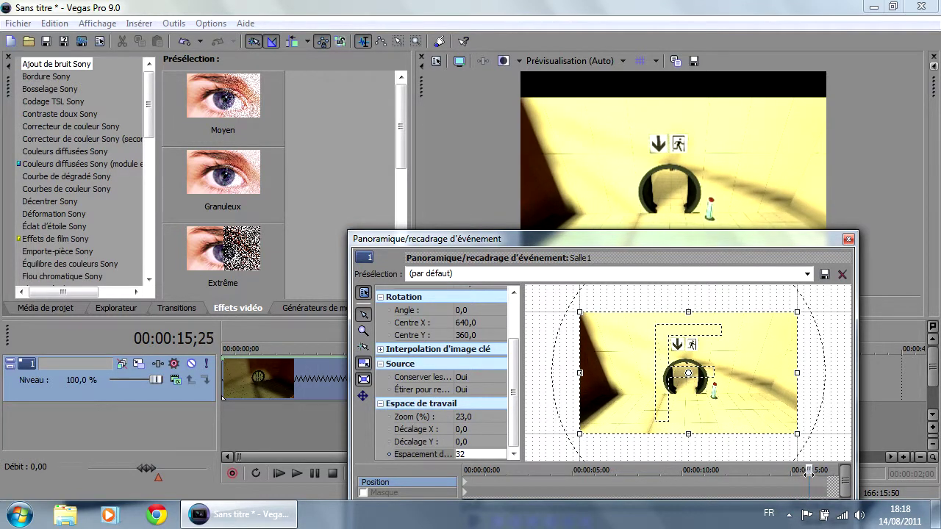
mouse_move(809, 474)
left_mouse_down()
mouse_move(819, 472)
mouse_move(804, 472)
left_mouse_up()
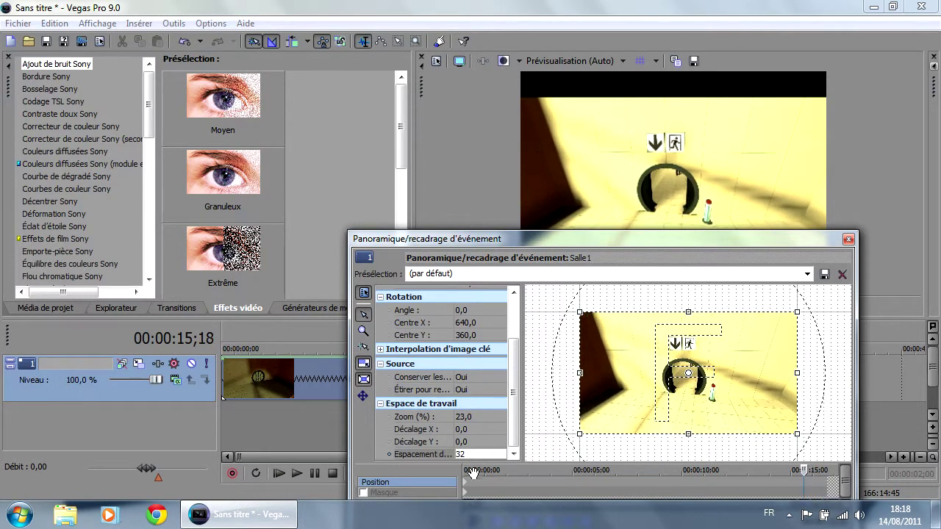
Move the clip's starting position keyframe to the cursor at 00:00:15;18, aligning it precisely
left_click_drag(466, 489, 803, 486)
left_click_drag(770, 235, 767, 214)
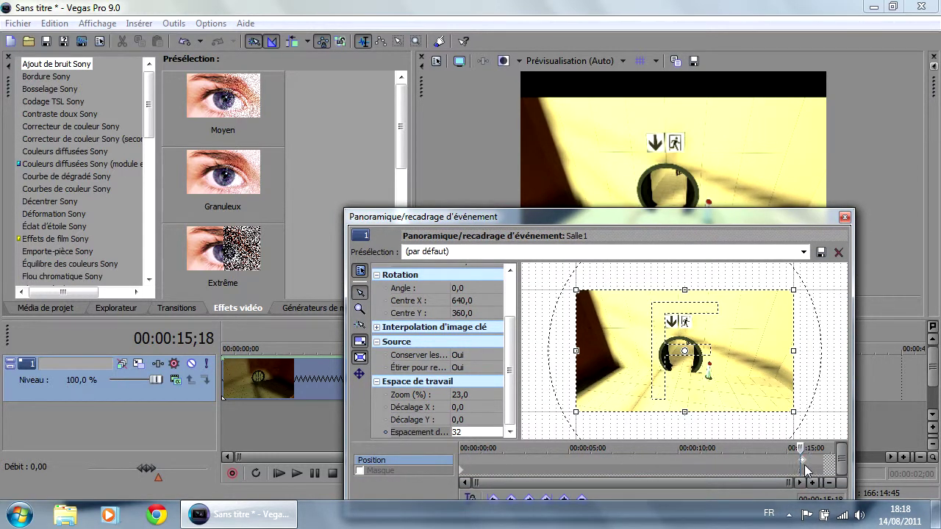
scroll(805, 463, "up", 5)
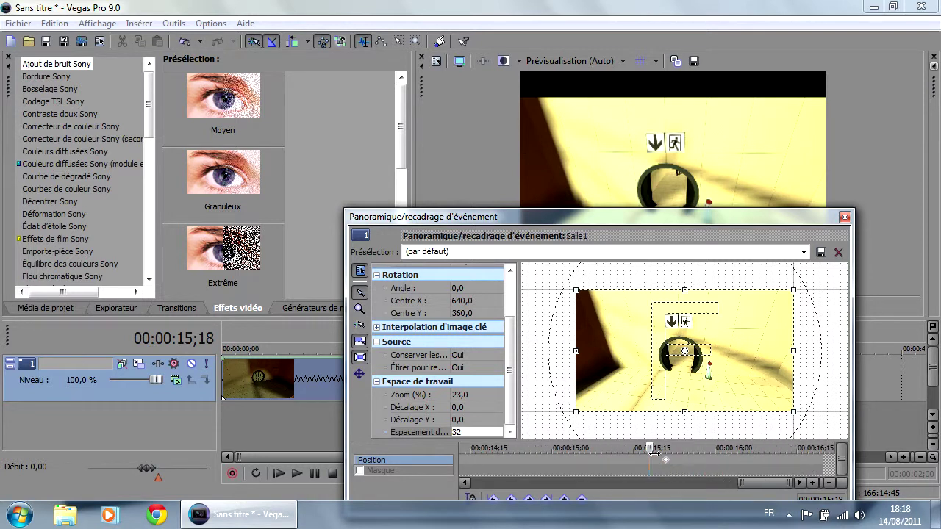
left_click_drag(669, 466, 650, 466)
Add a position keyframe at 00:00:16;06 by shrinking the crop frame around its centre onto the round doorway
left_click_drag(649, 450, 747, 453)
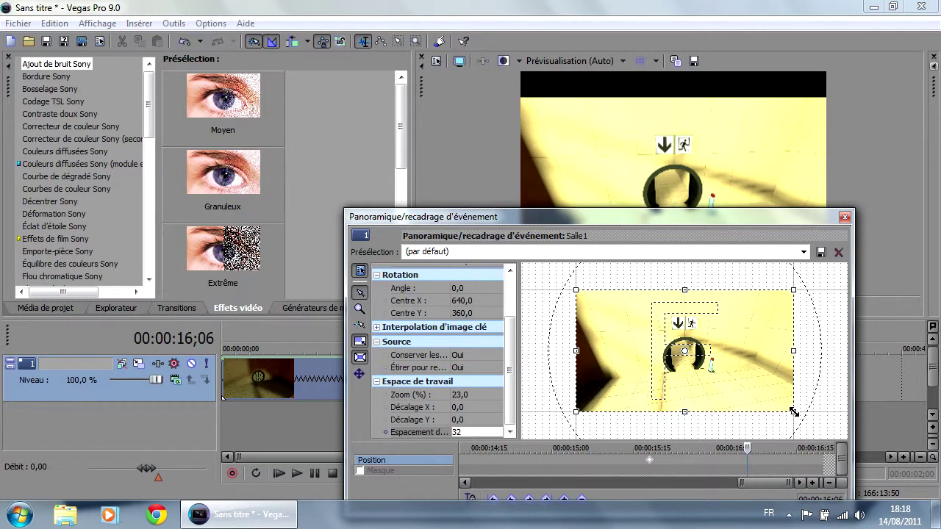
left_click_drag(794, 414, 726, 394)
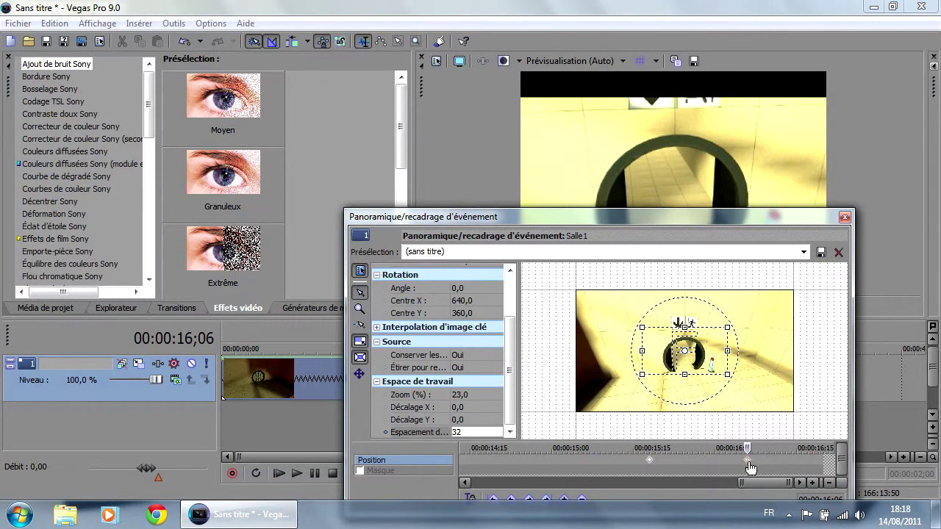
mouse_move(742, 448)
left_mouse_down()
mouse_move(643, 448)
mouse_move(747, 451)
left_mouse_up()
Shrink the crop frame further onto the doorway's dark upper rim, centred about 646.4, 290.8, and close the pan/crop window
left_click_drag(728, 378, 691, 330)
scroll(687, 345, "up", 3)
scroll(683, 338, "up", 1)
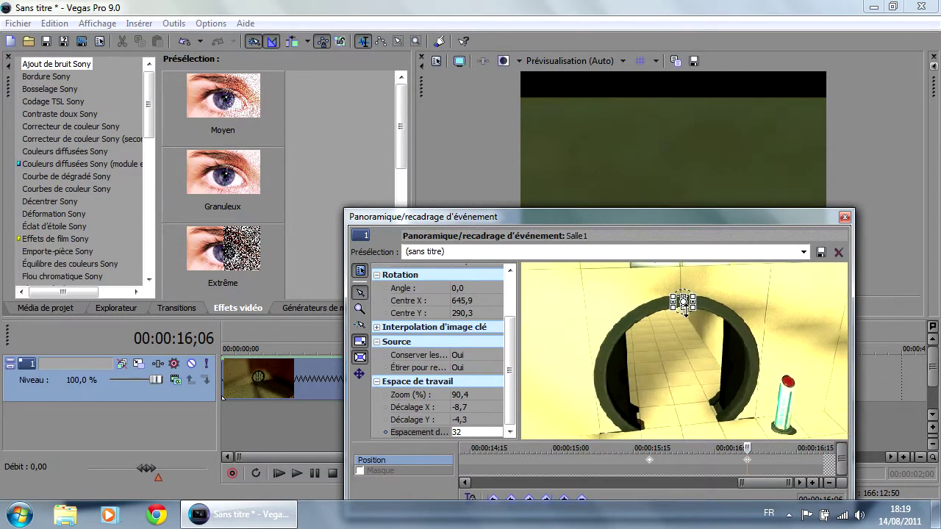
scroll(697, 377, "up", 5)
scroll(696, 377, "up", 3)
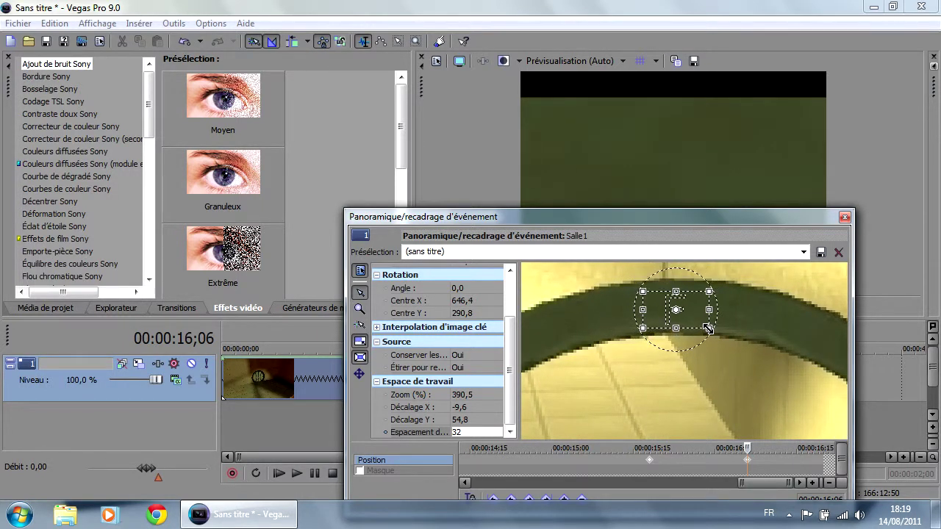
left_click_drag(747, 447, 748, 469)
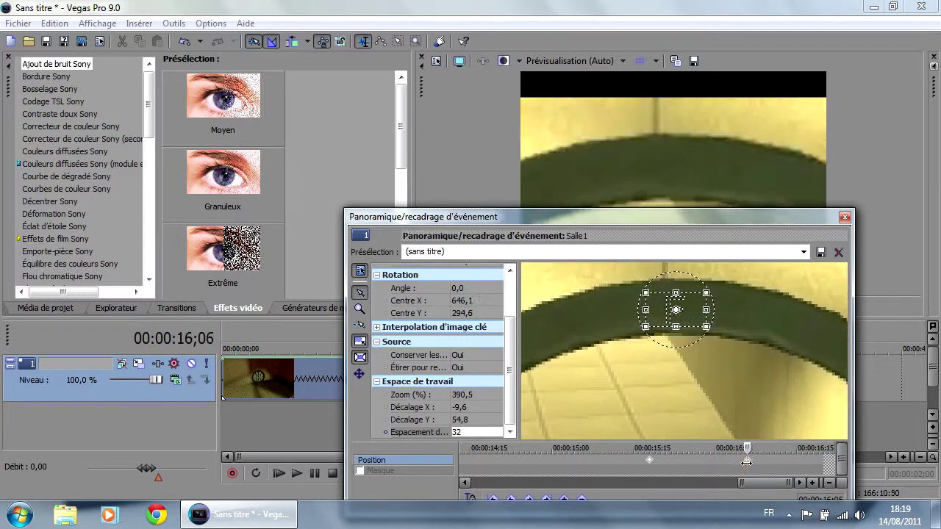
left_click(845, 217)
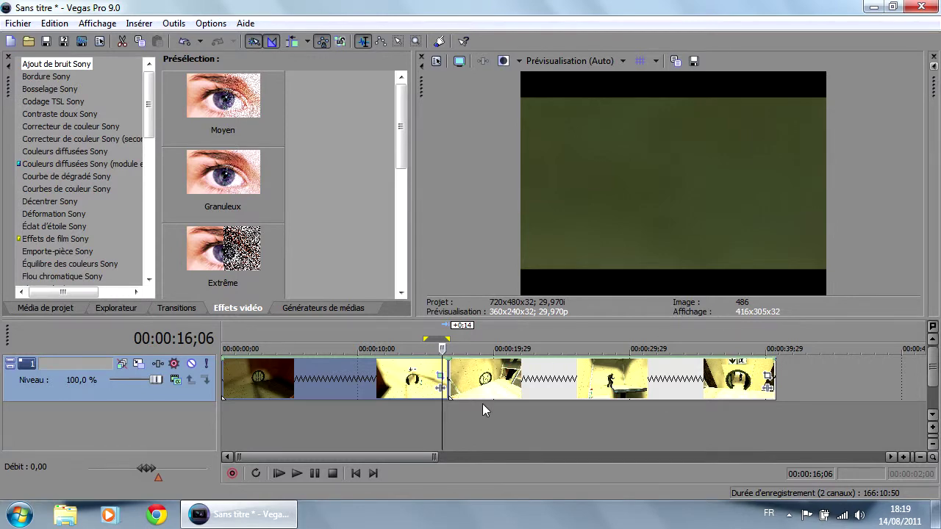
Open the pan/crop settings of the second clip, Salle3b, and go to its starting position keyframe
left_click(460, 383)
left_click_drag(435, 348, 450, 348)
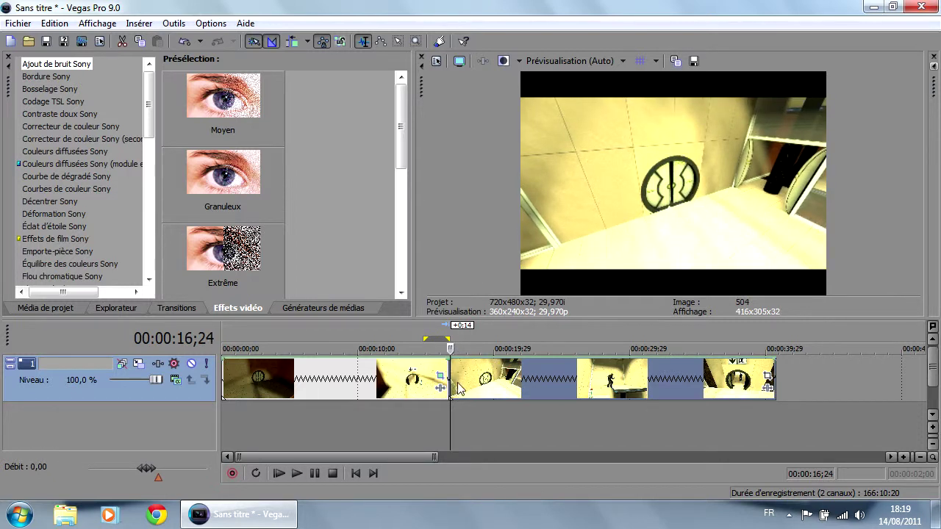
left_click(546, 377)
left_click_drag(546, 349, 487, 348)
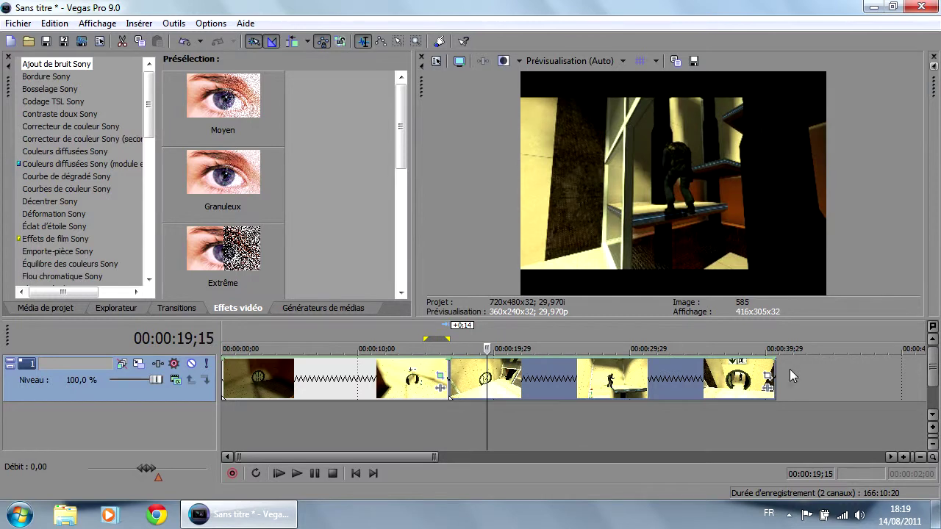
left_click(768, 379)
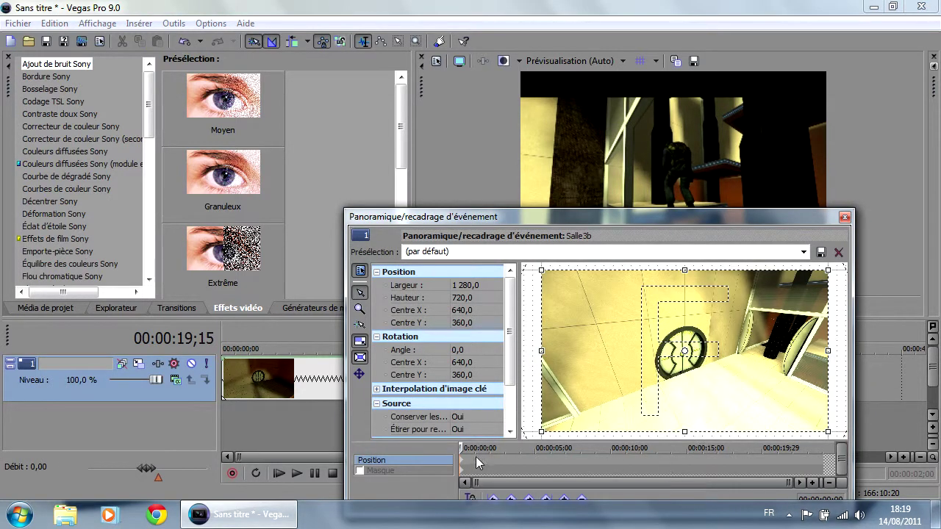
left_click(461, 466)
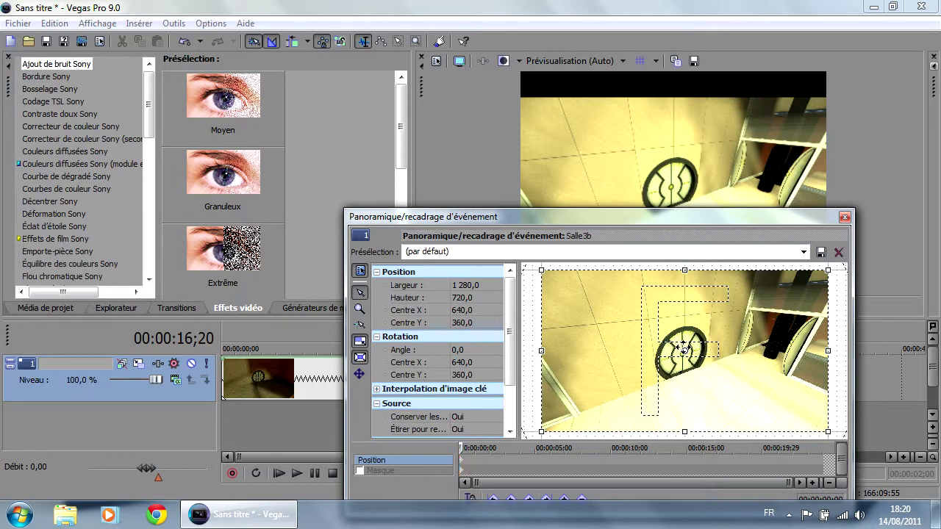
Shrink the crop frame to about 22.1 × 12.5 on the round door's dark upper rim, centred about 653.3, 262.8
left_click_drag(827, 430, 696, 356)
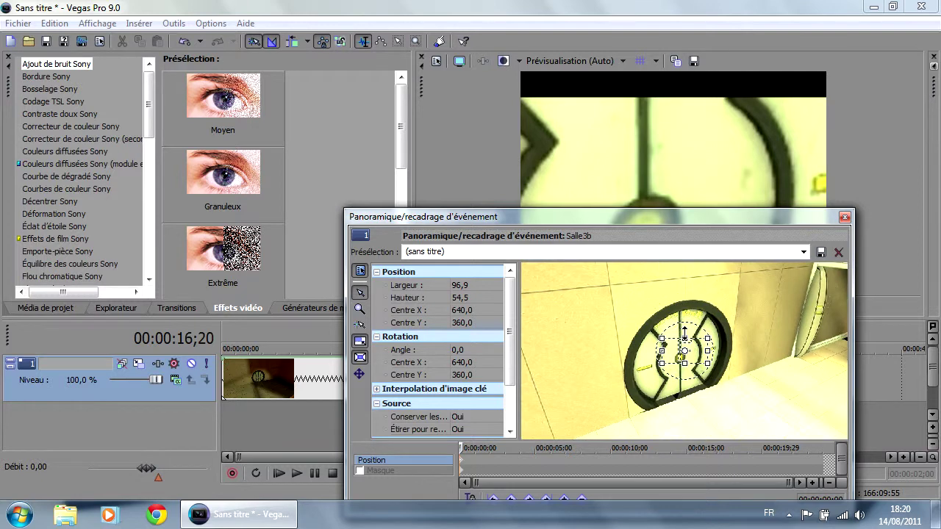
left_click_drag(704, 359, 715, 289)
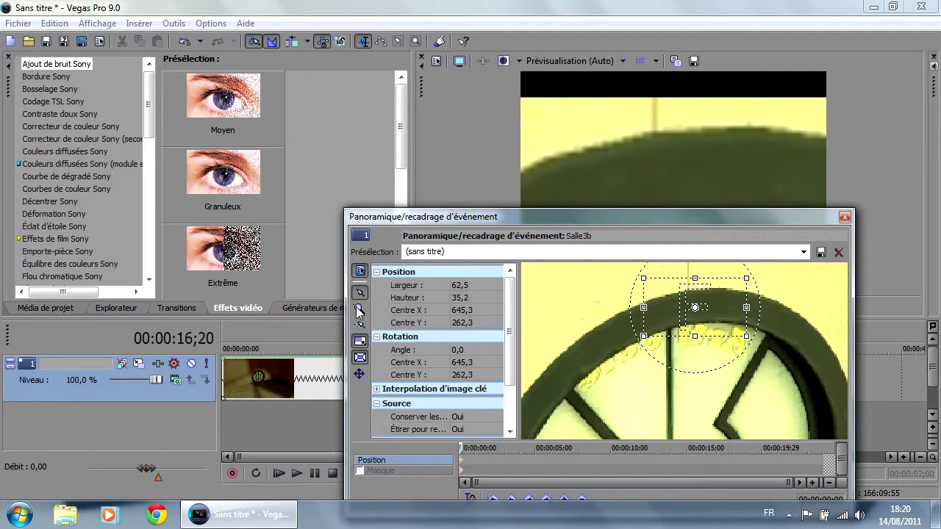
left_click(357, 309)
left_click(698, 309)
left_click(694, 338)
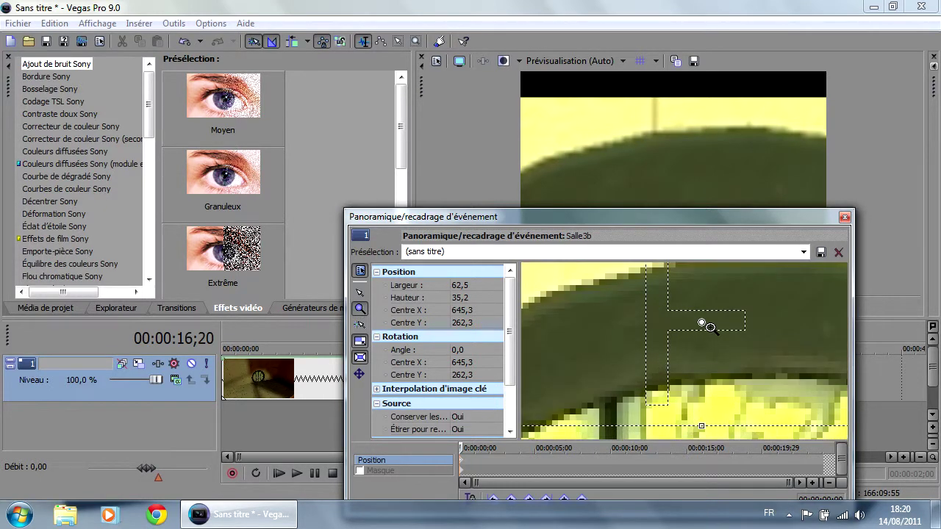
left_click(360, 293)
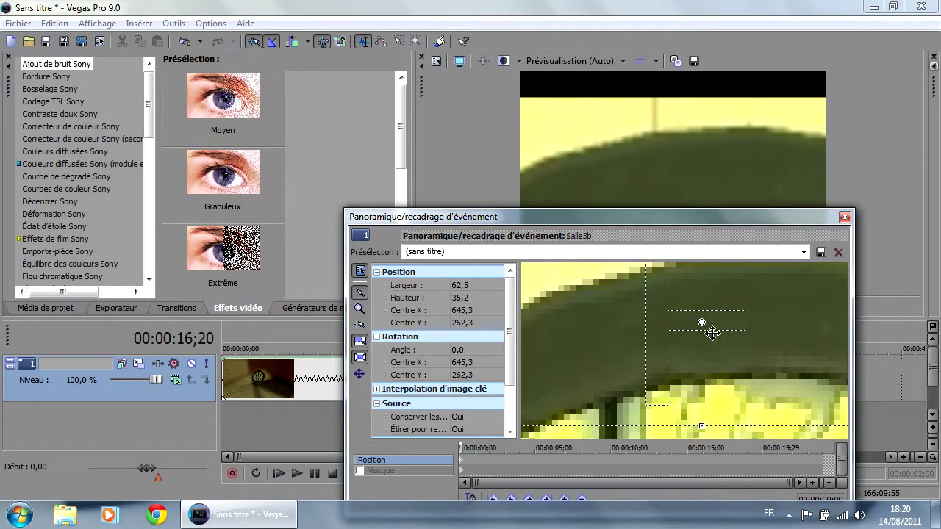
left_click_drag(764, 399, 759, 348)
left_click_drag(795, 365, 783, 359)
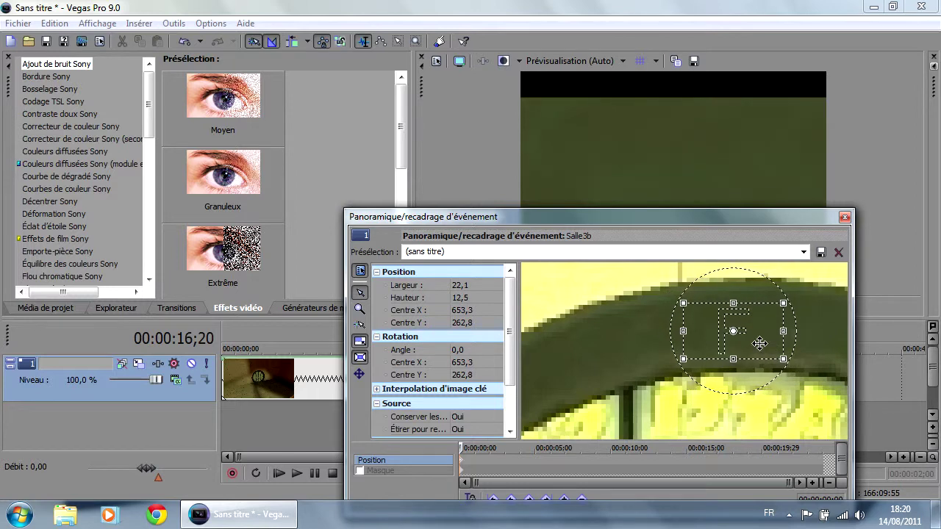
Restore the default framing at clip time 00:00:01;02 as a second position keyframe, and close the pan/crop window
left_click_drag(693, 227, 682, 210)
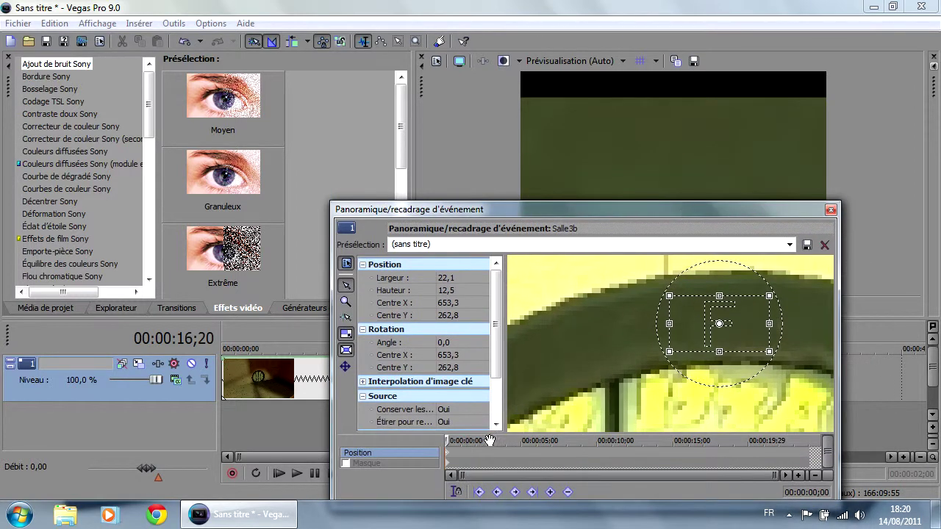
left_click_drag(446, 439, 461, 440)
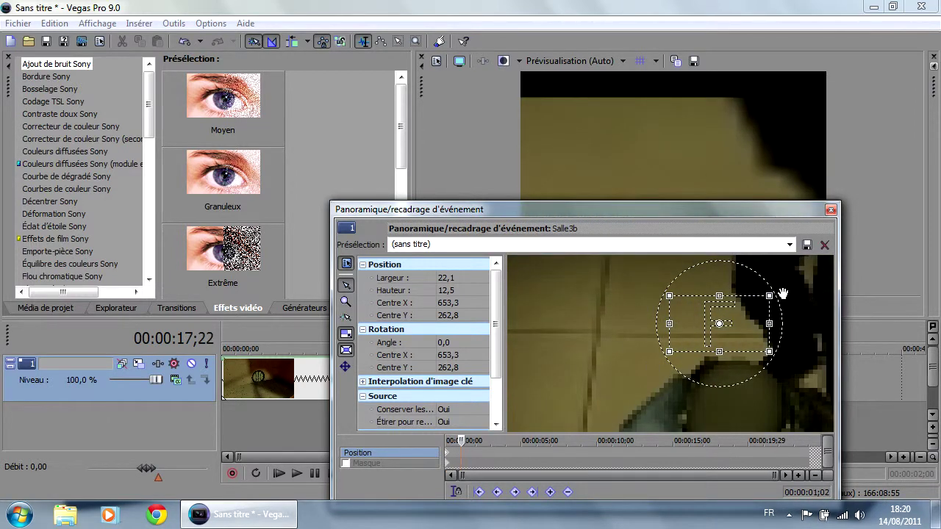
right_click(749, 316)
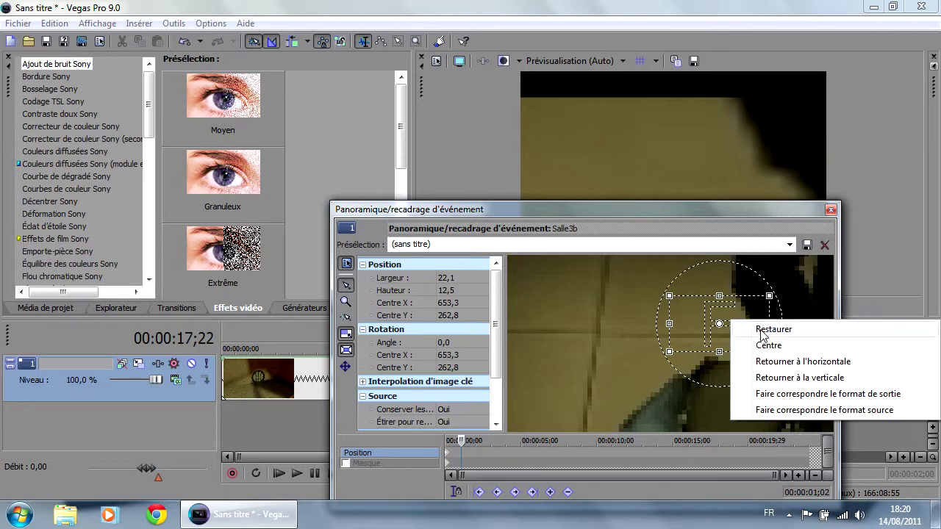
left_click(763, 326)
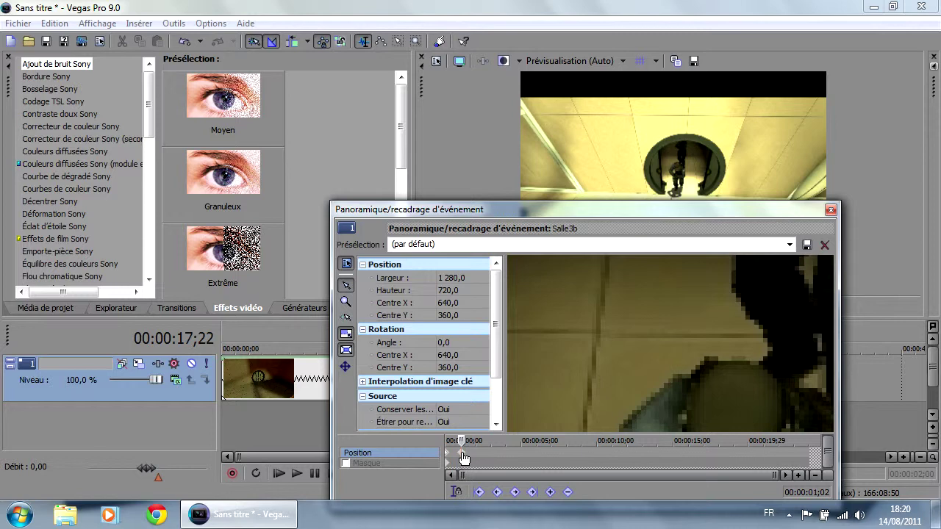
scroll(561, 371, "down", 10)
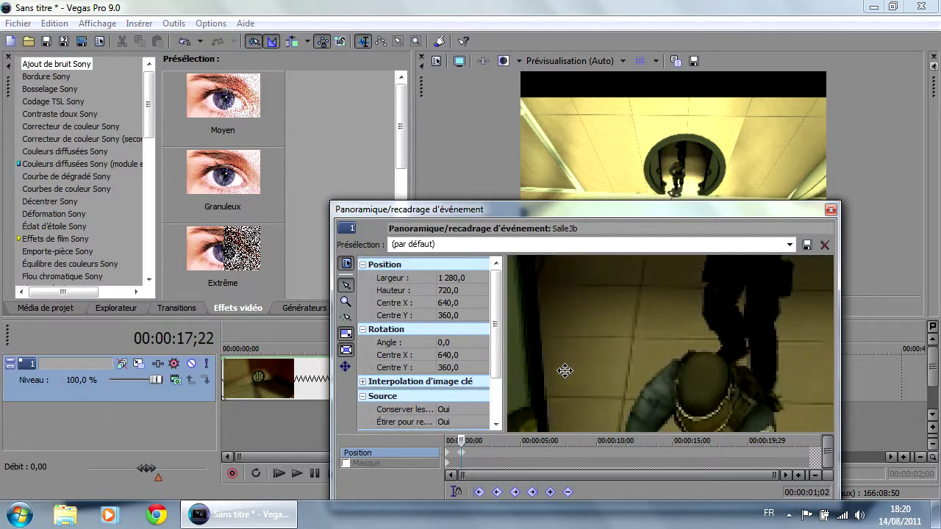
scroll(563, 370, "down", 8)
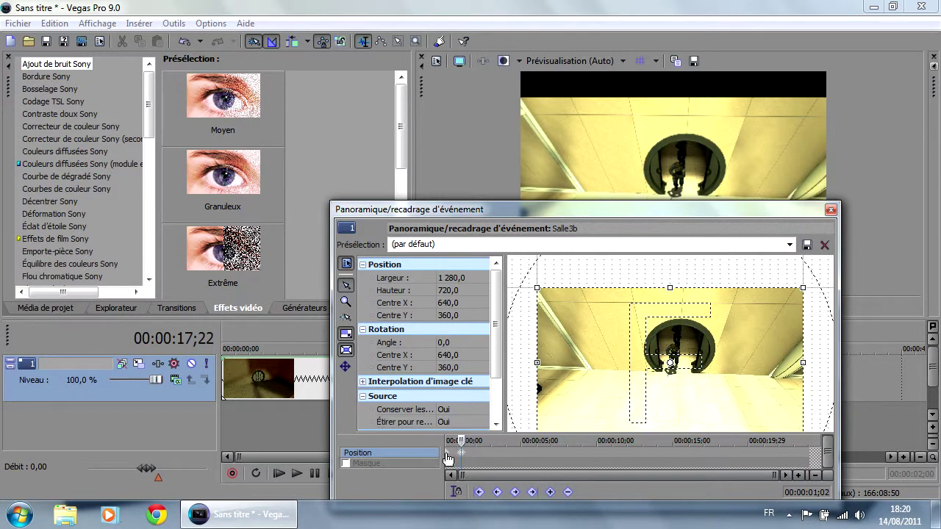
mouse_move(461, 441)
left_mouse_down()
mouse_move(439, 445)
mouse_move(466, 442)
left_mouse_up()
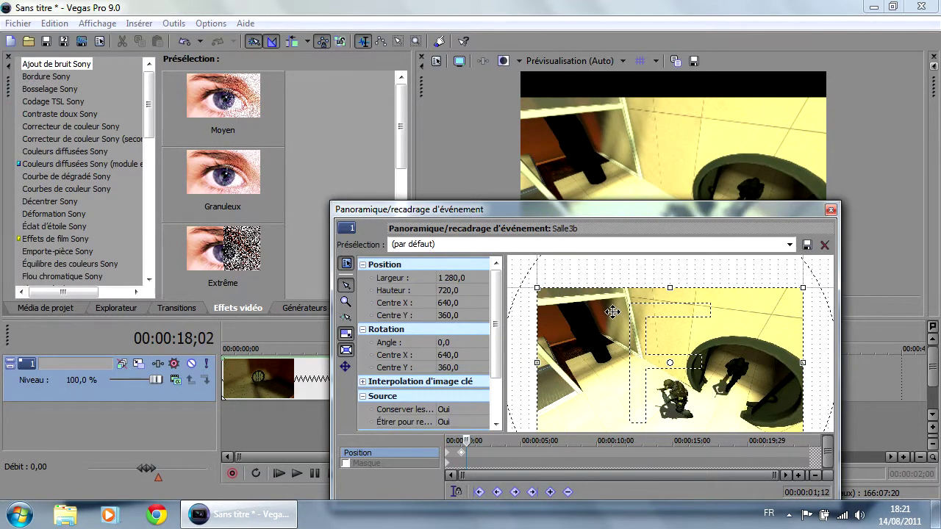
left_click(831, 211)
Play back the junction between the two clips several times to check the zoom-in and zoom-out transition
left_click_drag(468, 349, 437, 348)
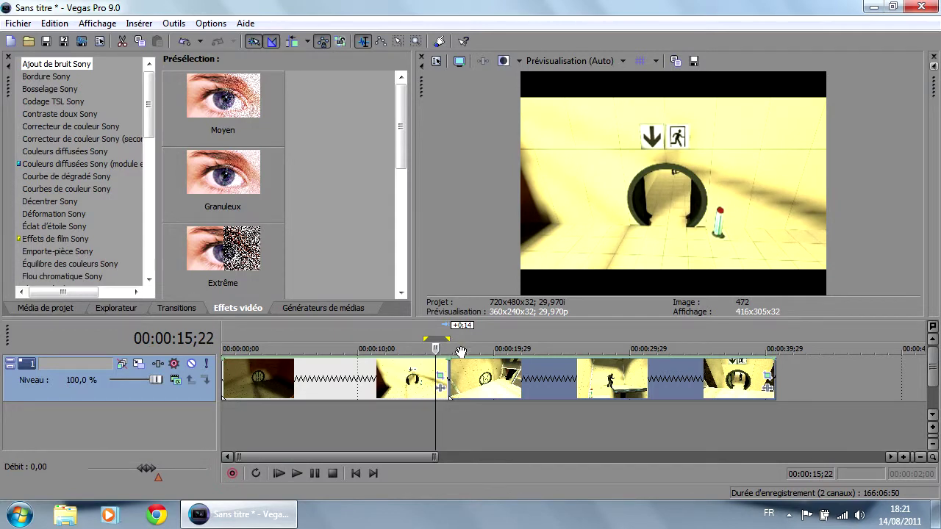
key("space")
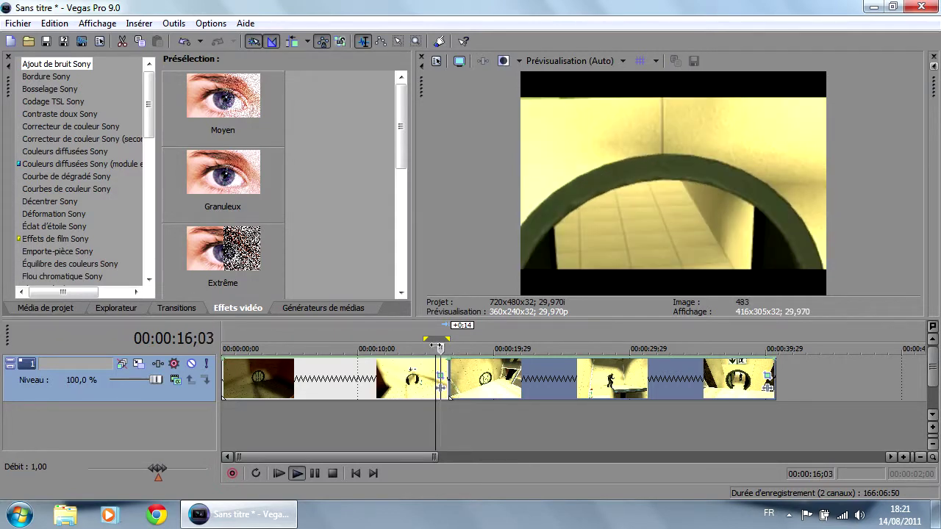
key("space")
key("space")
left_click_drag(444, 349, 427, 348)
key("space")
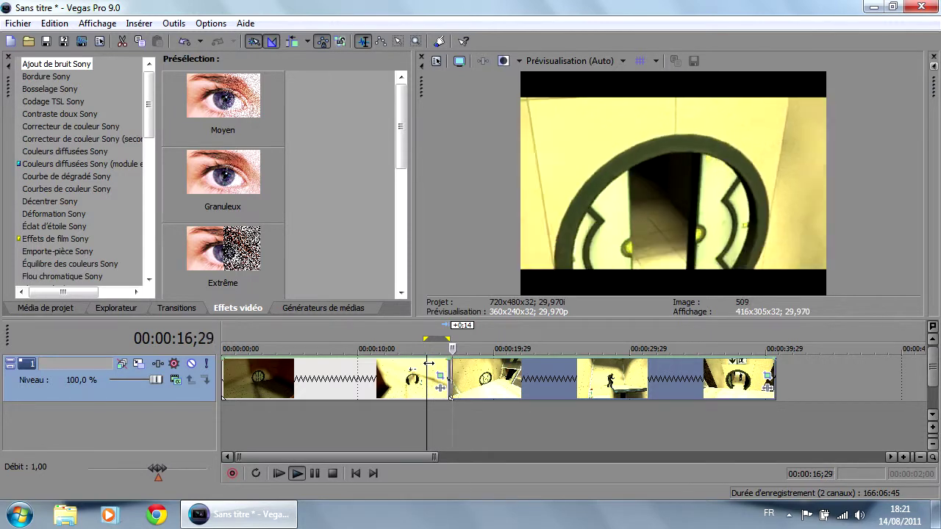
key("space")
key("space")
left_click_drag(436, 347, 443, 347)
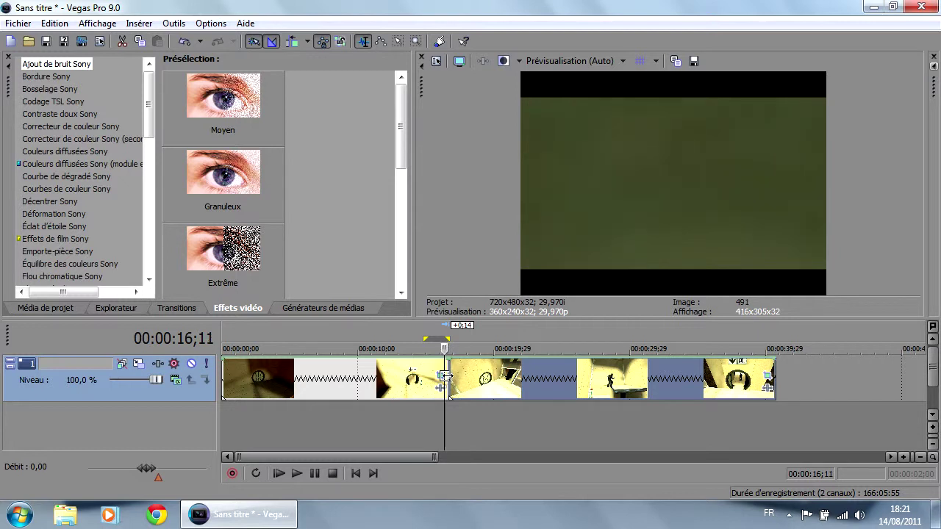
Cut off the end of the first clip at 00:00:16;11 and move the second clip against the new end
scroll(458, 380, "up", 5)
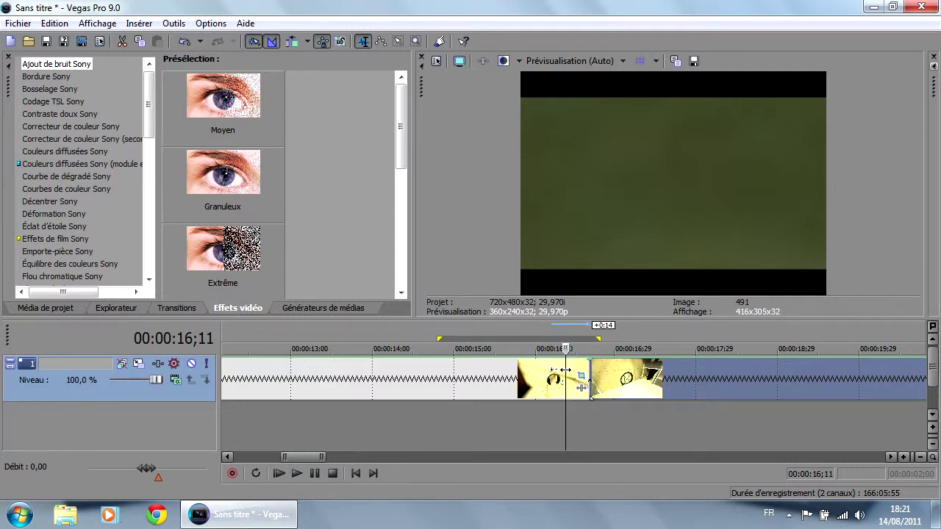
left_click(569, 375)
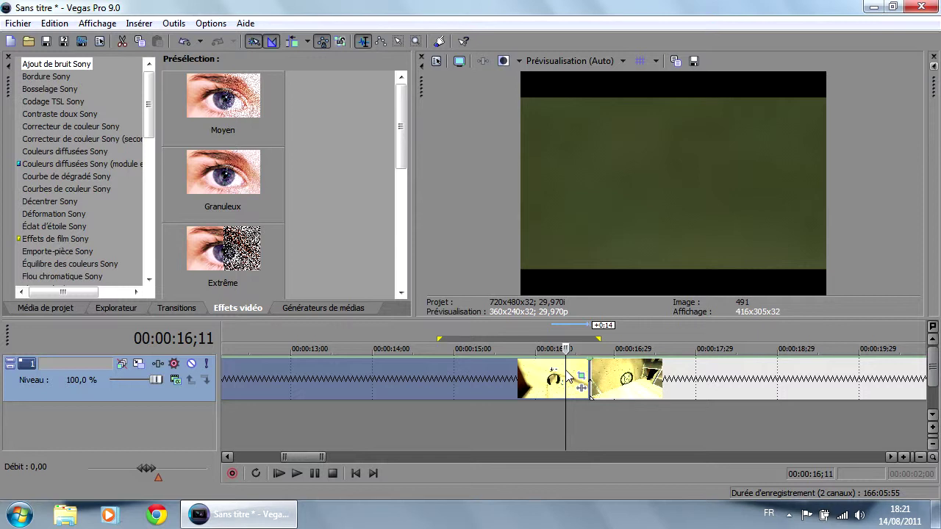
key("s")
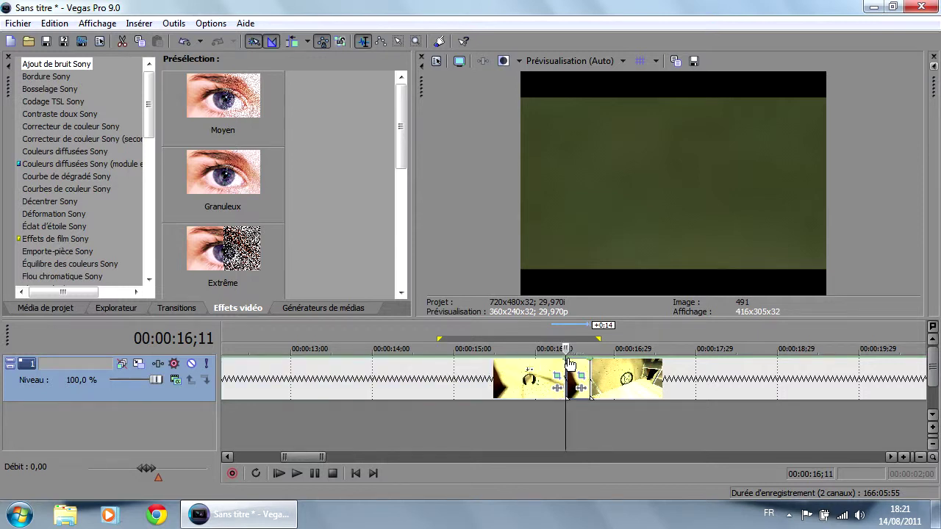
key("Right")
key("Right")
key("Right")
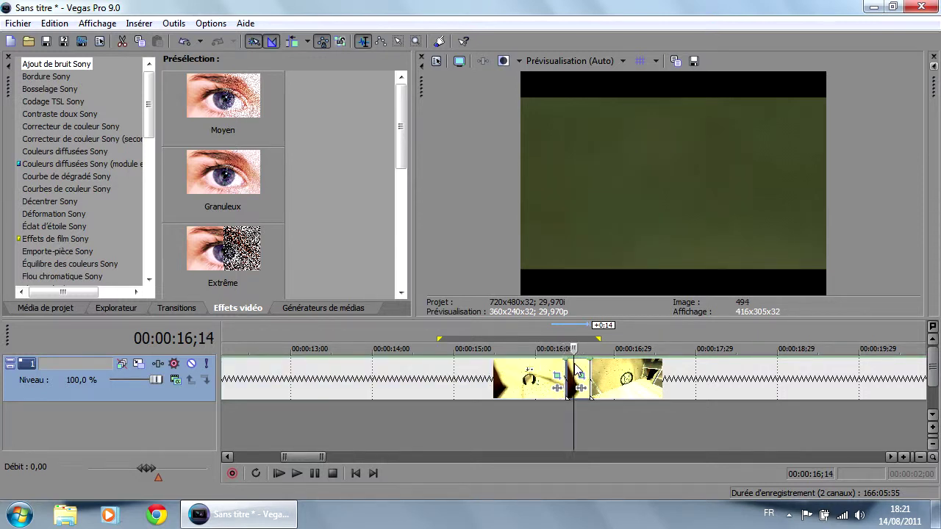
left_click_drag(564, 366, 640, 373)
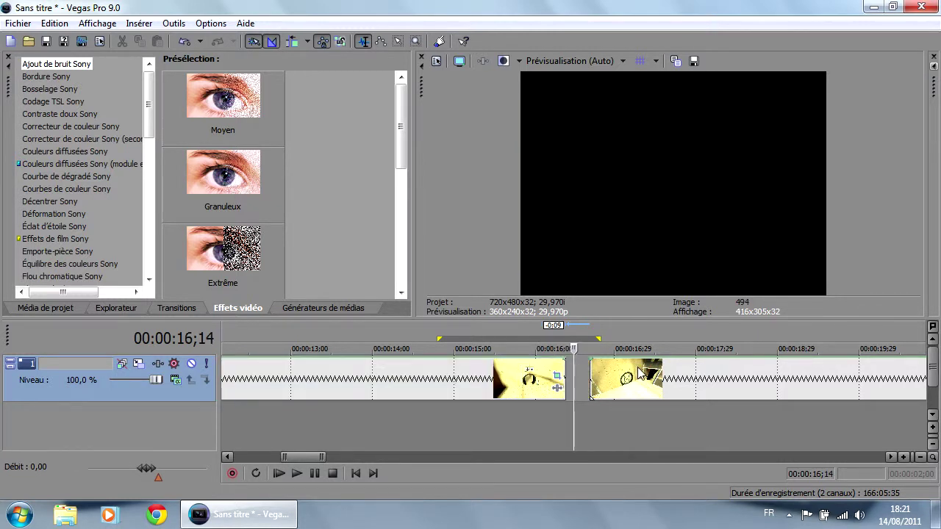
left_click(652, 375)
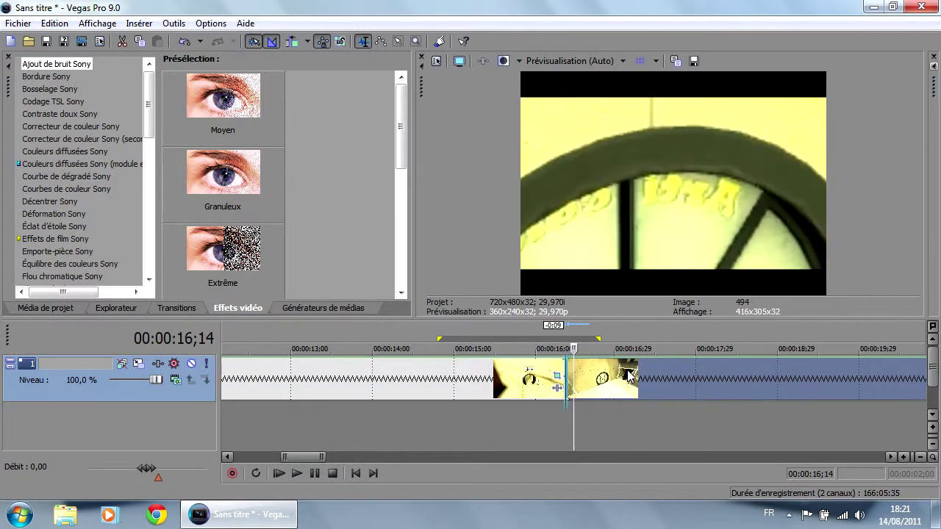
Play back the junction between the trimmed first clip and the second clip twice to check the transition
scroll(559, 350, "down", 4)
left_click(550, 348)
key("space")
left_click(540, 350)
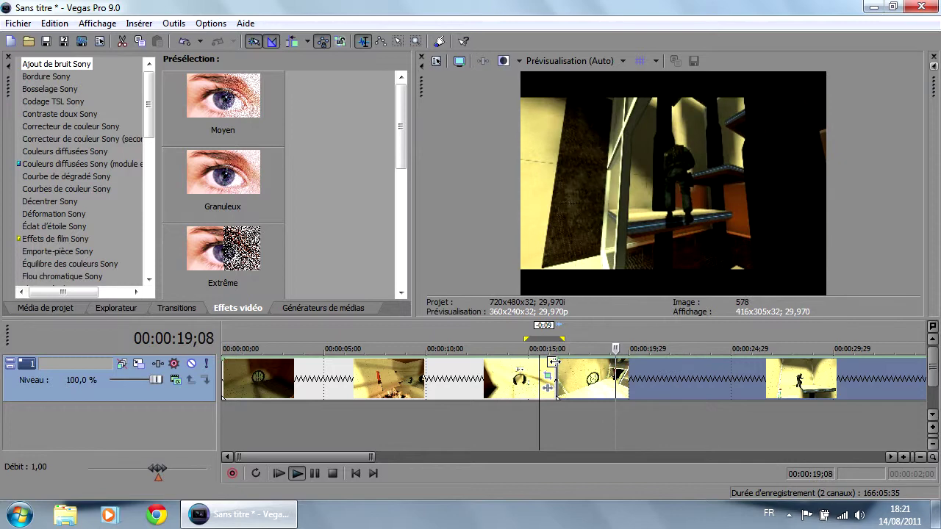
key("space")
key("space")
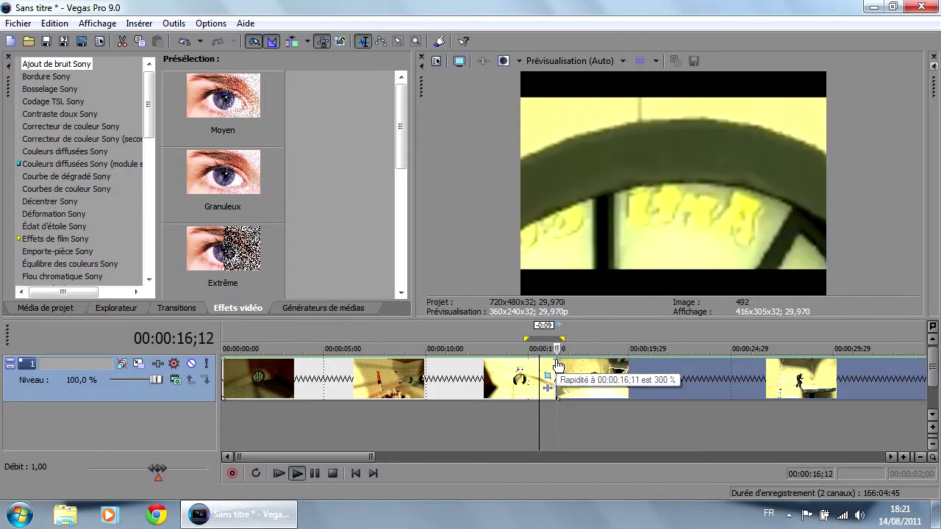
key("space")
Examine the frames around the junction one by one to find where the first clip's zoom settles on the dark rim
left_click_drag(540, 349, 554, 347)
key("Right")
key("Right")
key("Right")
key("Right")
key("Left")
key("Left")
key("Left")
key("Left")
key("Left")
key("Left")
key("Left")
key("Left")
key("Right")
key("Right")
key("Left")
key("Right")
key("Right")
scroll(534, 394, "up", 6)
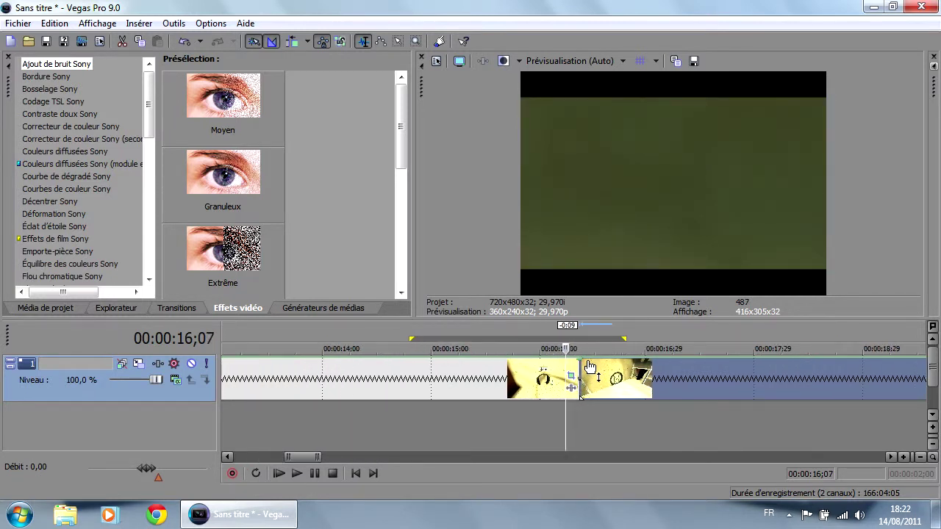
key("Right")
key("Right")
key("Left")
key("Left")
key("Right")
key("Right")
key("Left")
key("Left")
scroll(573, 381, "down", 2)
scroll(574, 380, "down", 3)
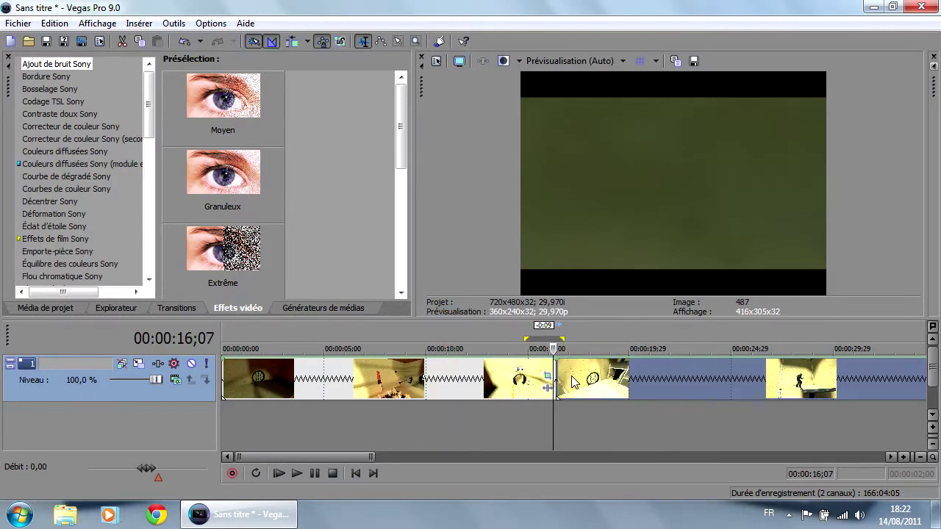
scroll(573, 382, "up", 3)
key("Right")
key("Left")
key("Left")
key("Right")
key("Right")
key("Left")
scroll(566, 369, "up", 5)
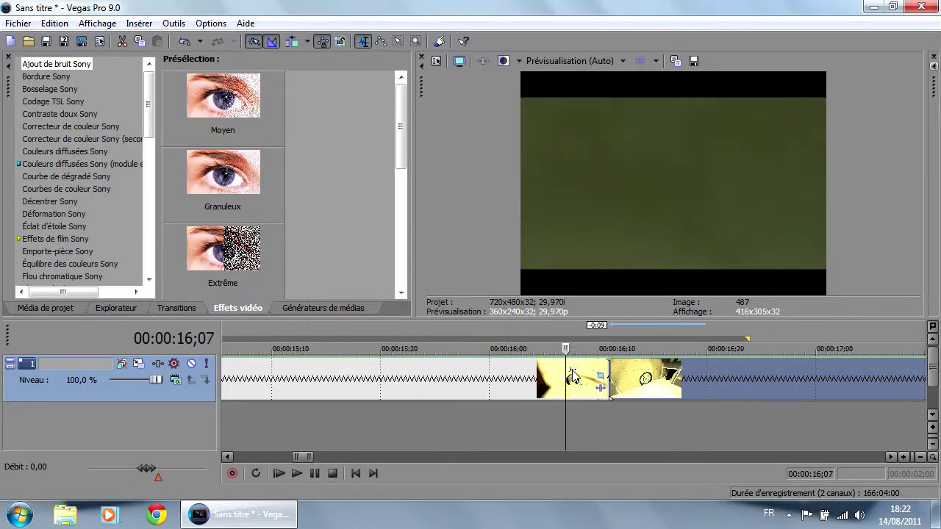
Add a velocity envelope point to the first clip at 00:00:16;07 and set its velocity to 0 %
right_click(564, 368)
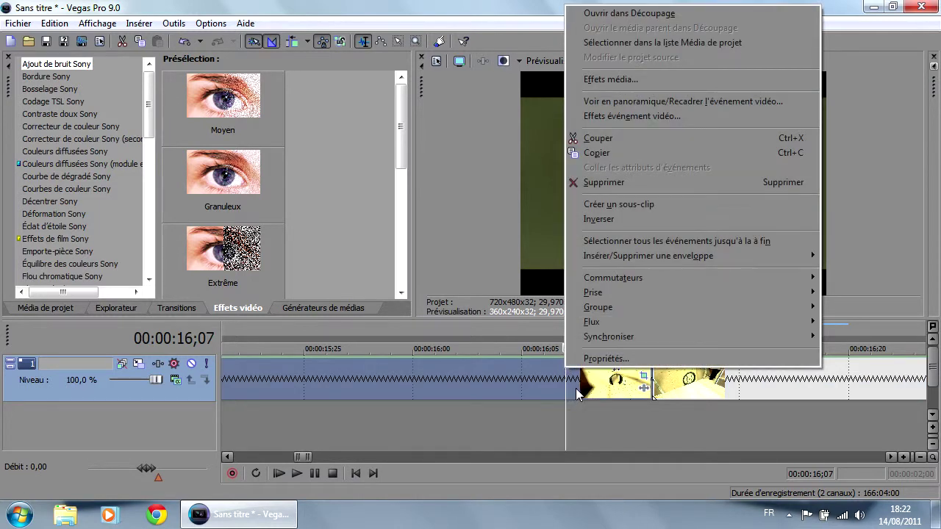
left_click(561, 356)
right_click(567, 363)
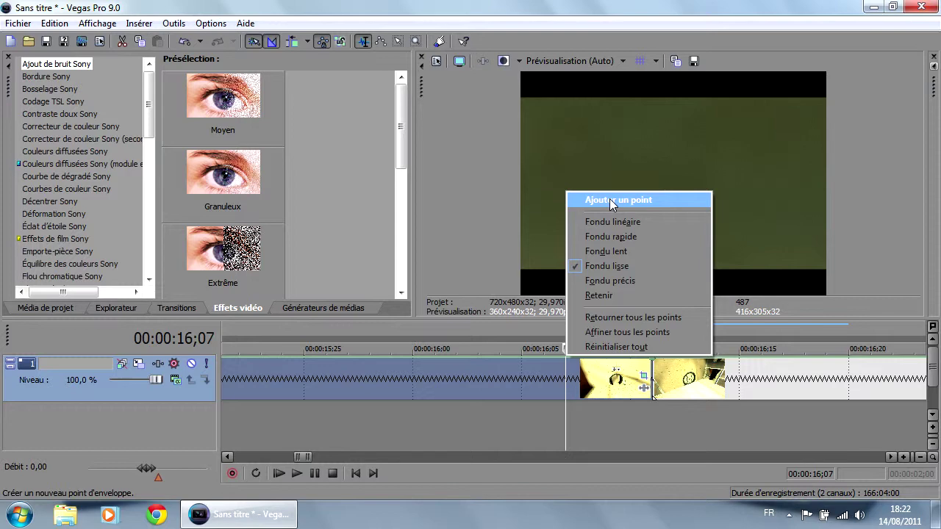
left_click(609, 199)
right_click(567, 362)
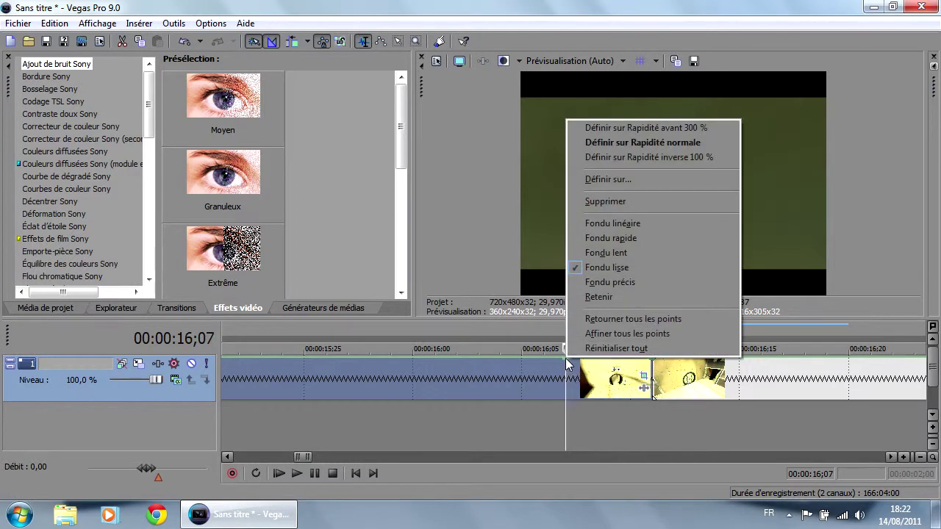
left_click(661, 146)
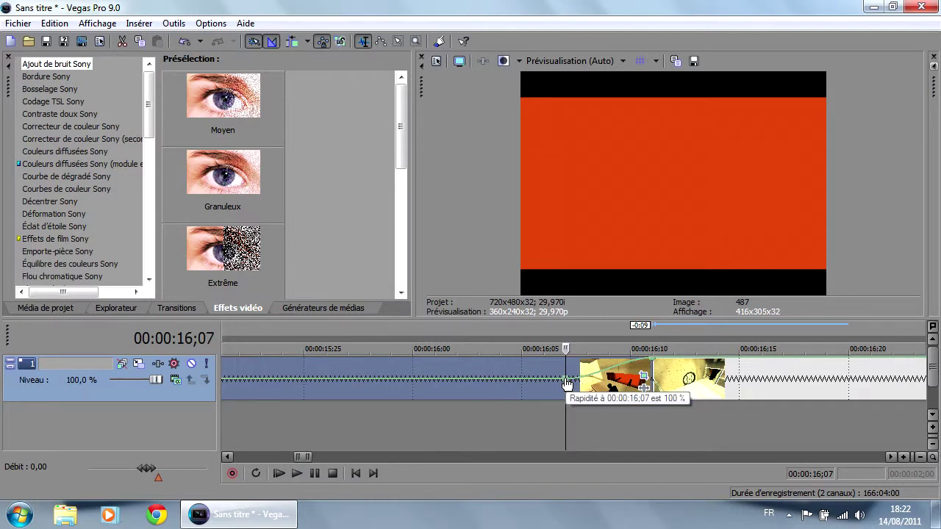
left_click_drag(566, 361, 564, 384)
right_click(564, 384)
left_click(621, 203)
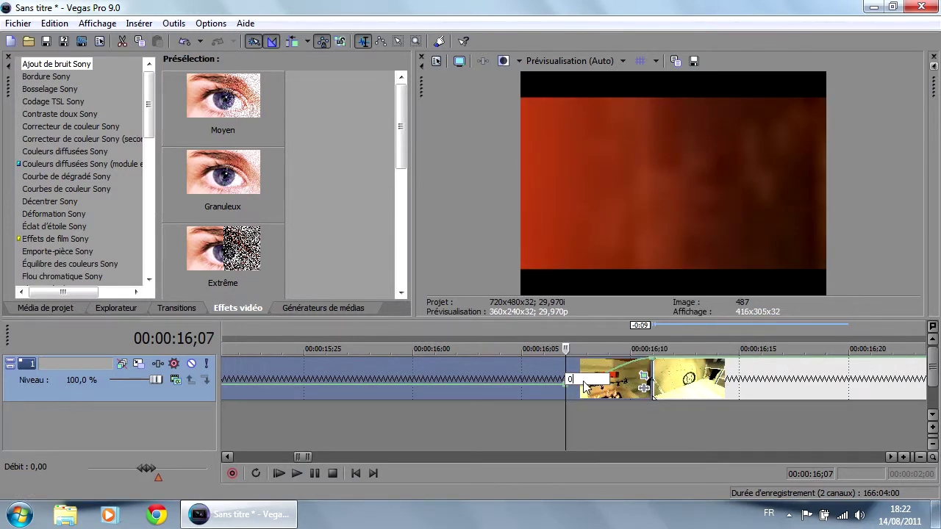
type("0")
key("Return")
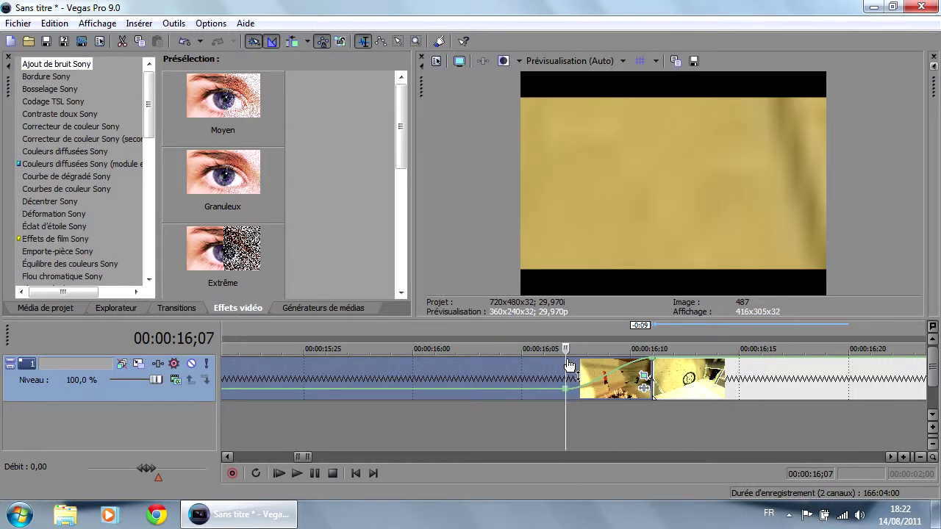
Add a second velocity envelope point immediately after the one at 00:00:16;07 on the first clip
mouse_move(570, 362)
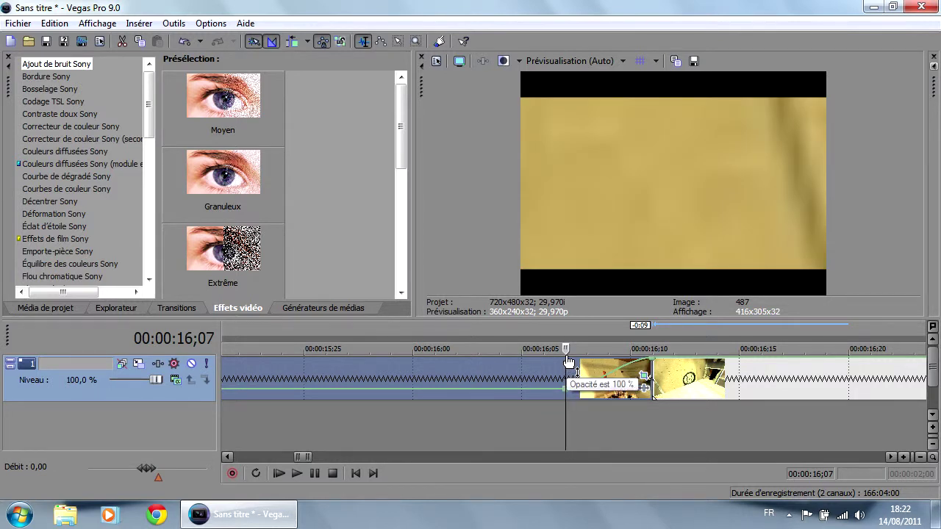
key("Right")
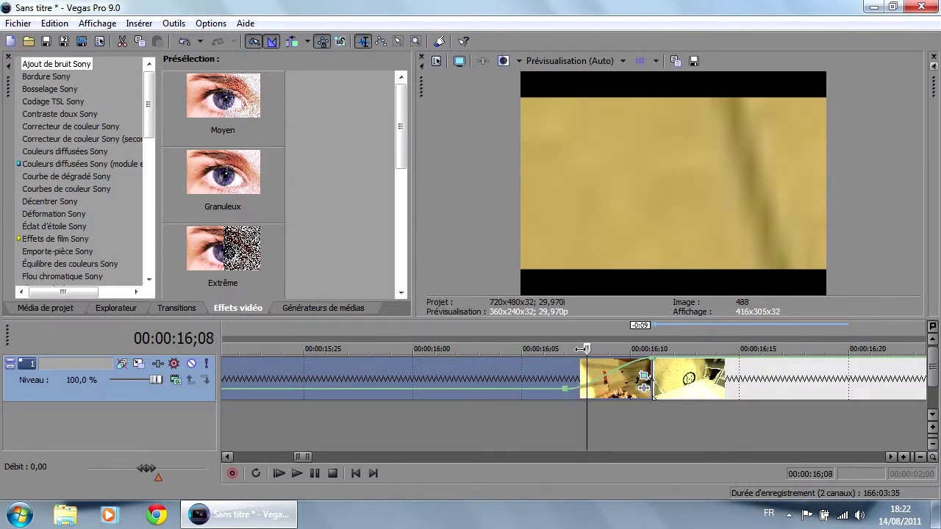
key("Left")
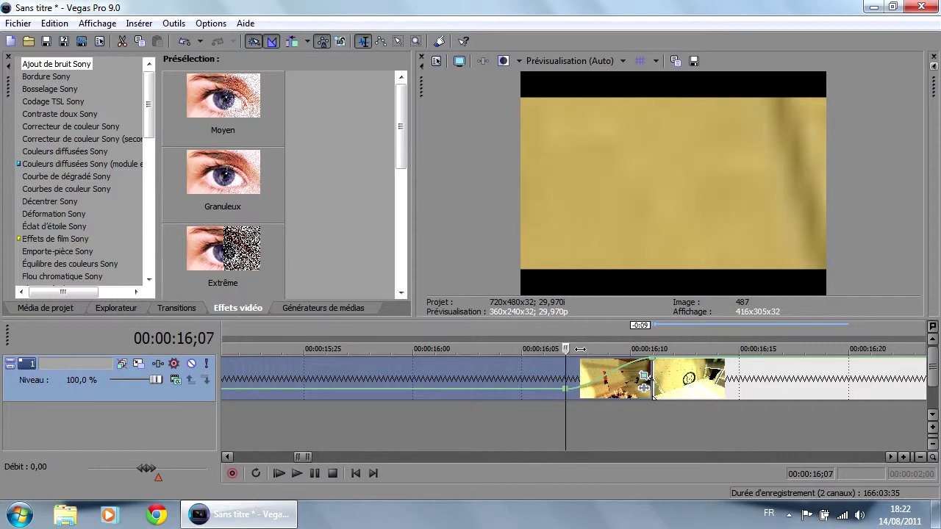
right_click(568, 389)
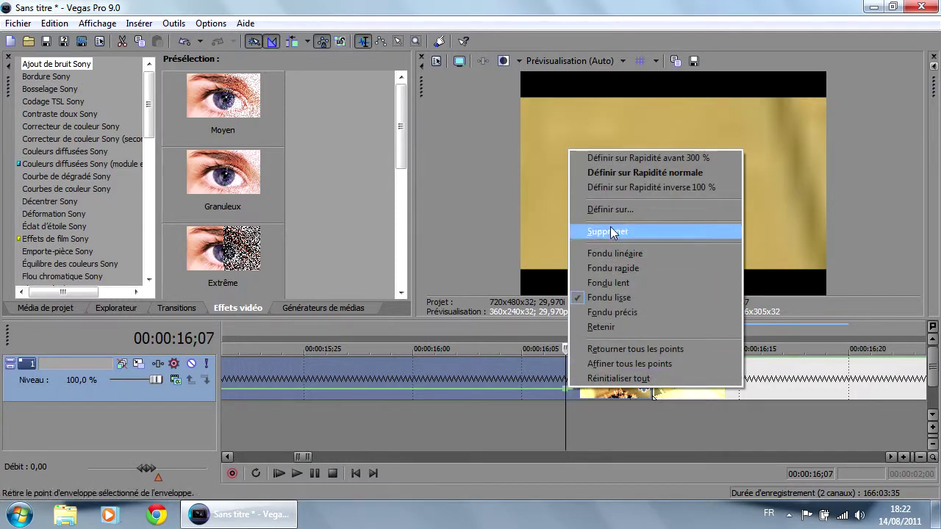
key("Escape")
key("Right")
right_click(578, 388)
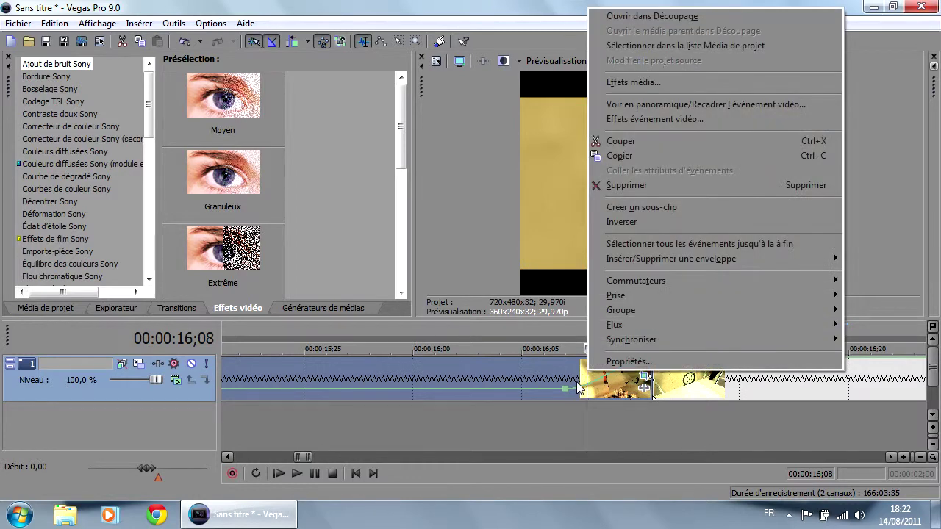
right_click(570, 388)
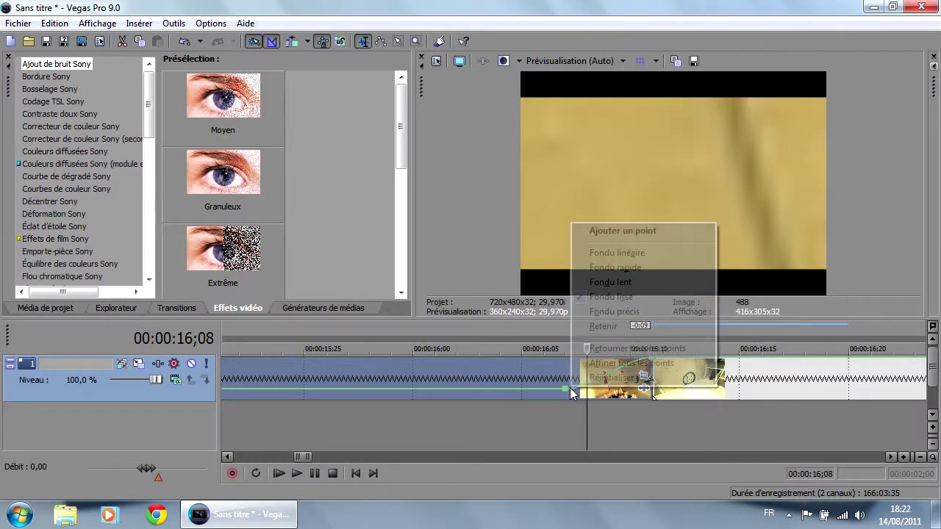
left_click(625, 229)
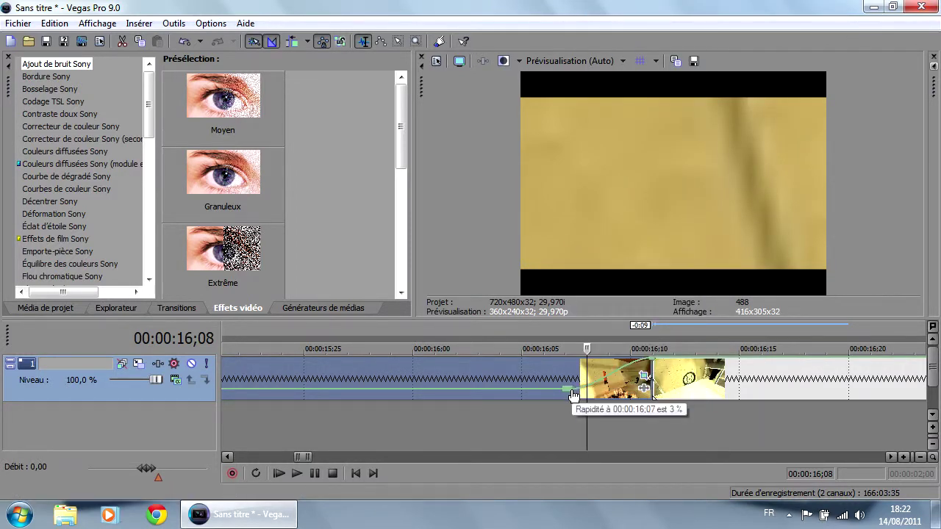
Try raising the second velocity point near 00:00:16;07 to 300 %, inspect the frames around it and undo the change
left_click_drag(573, 396, 565, 367)
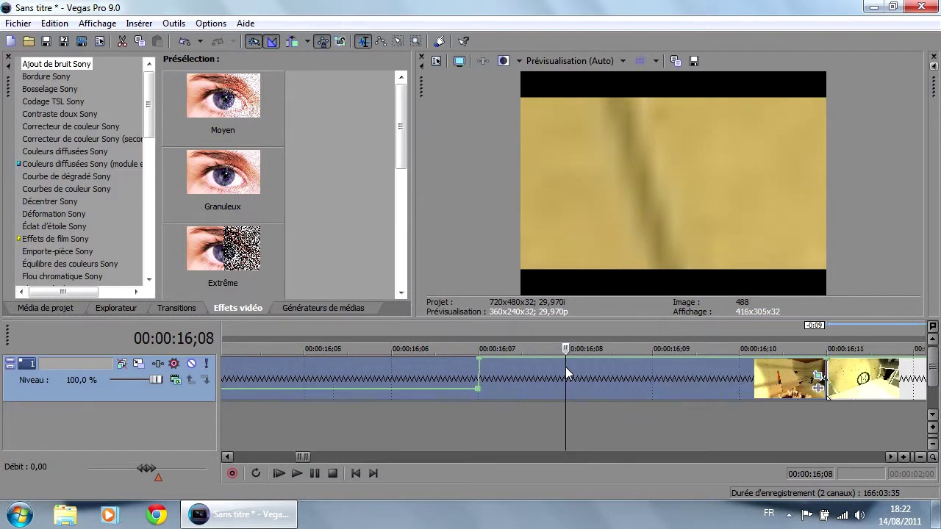
scroll(563, 368, "up", 5)
left_click(336, 361)
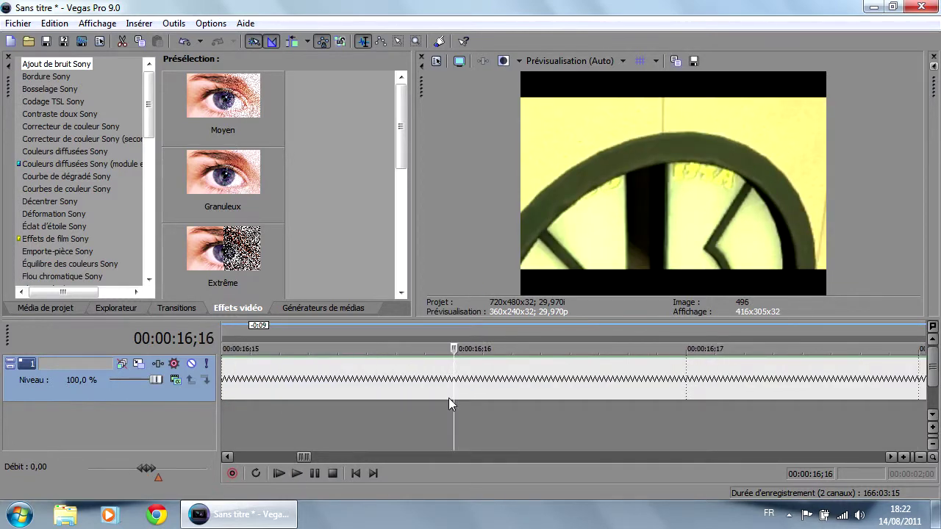
scroll(448, 398, "down", 1)
scroll(515, 426, "down", 3)
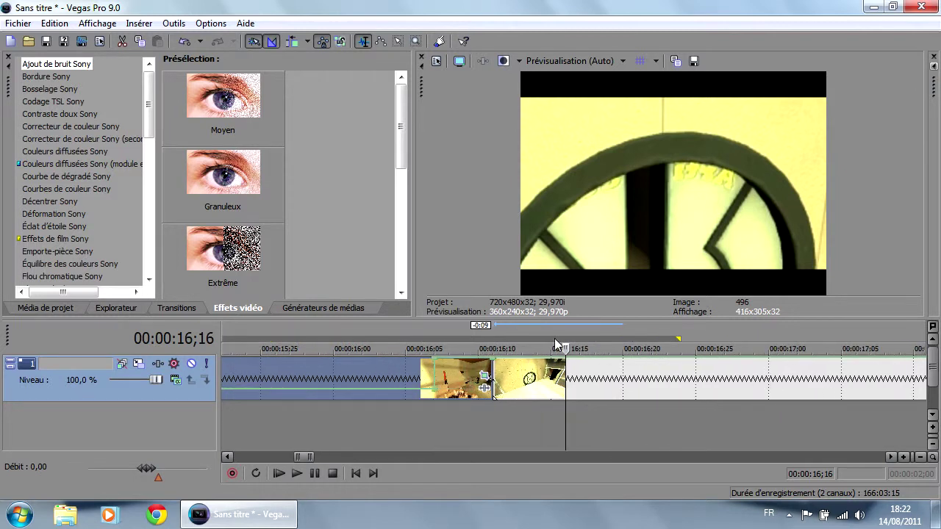
left_click_drag(563, 348, 429, 354)
left_click(435, 363)
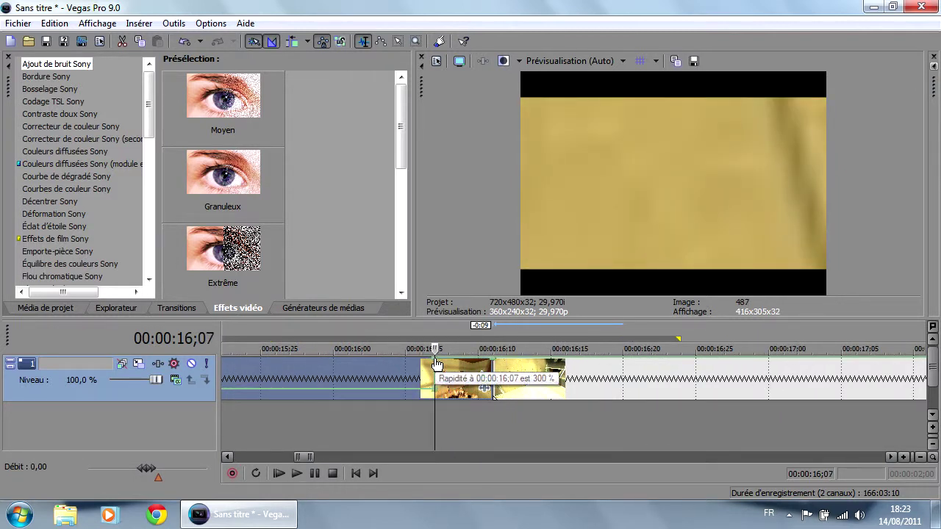
key("ctrl+z")
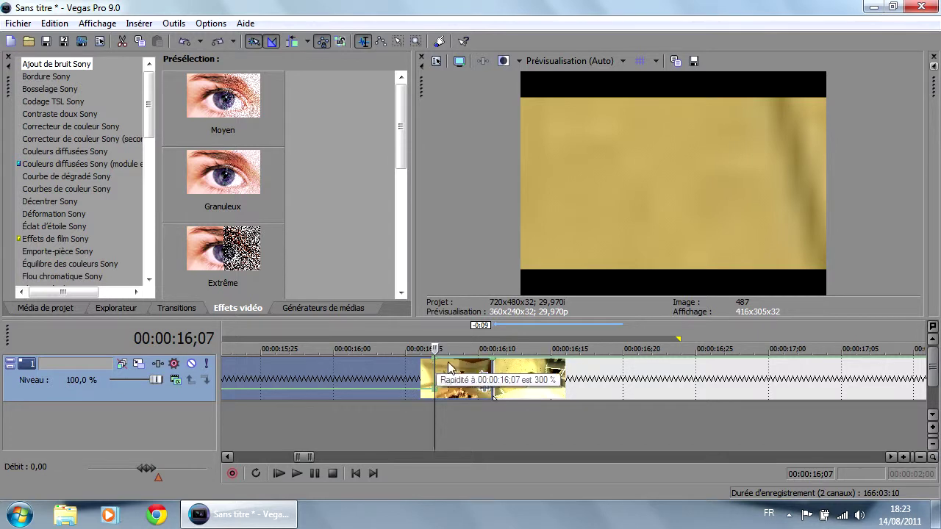
Set the velocity point at the end of the first clip to 0 %
right_click(495, 366)
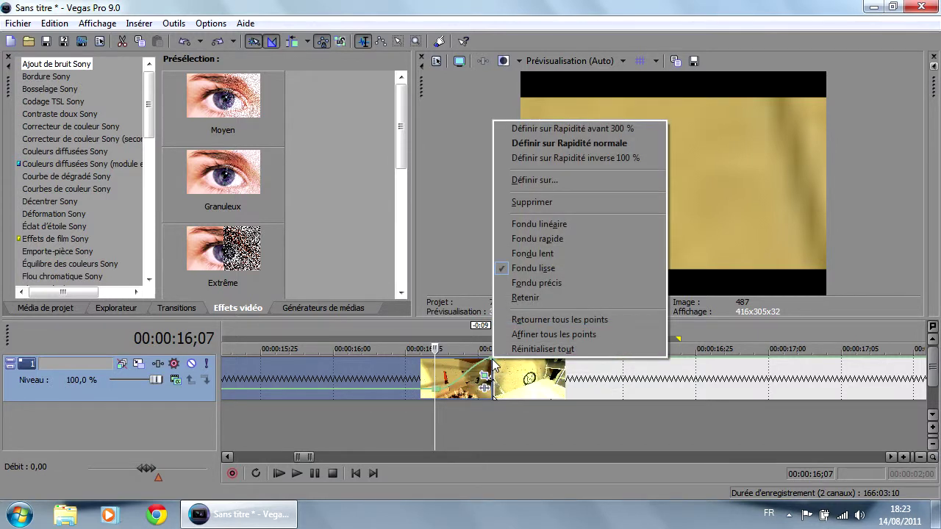
left_click(571, 181)
key("Return")
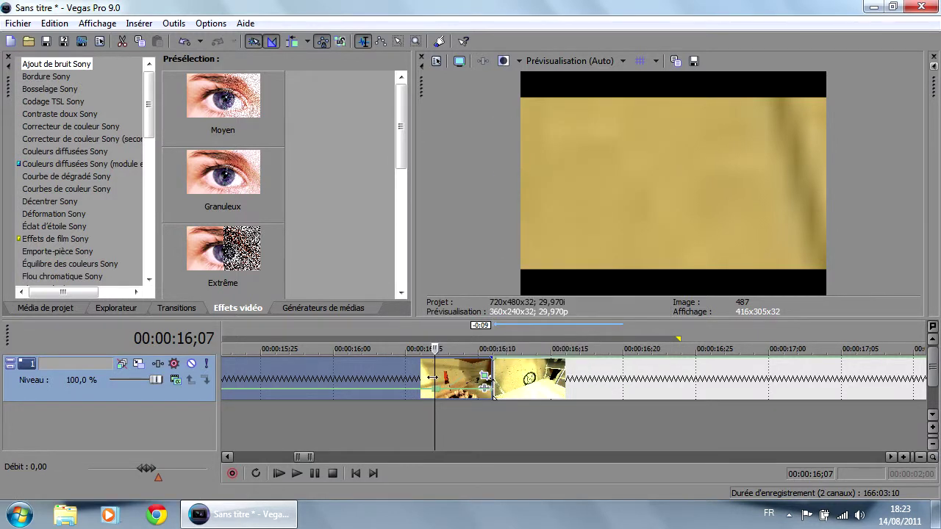
Raise the first velocity point at 00:00:16;07 to about 293 % and place it directly above the second point
mouse_move(435, 396)
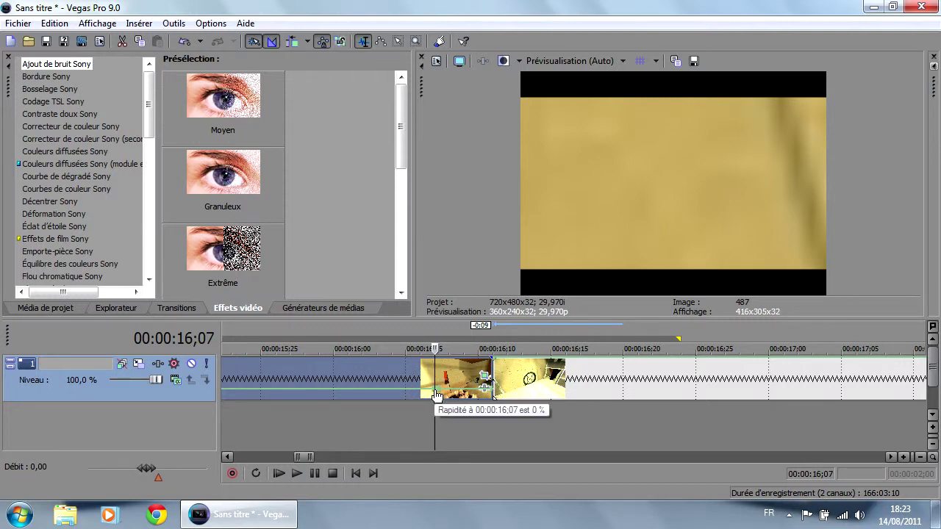
scroll(441, 394, "up", 5)
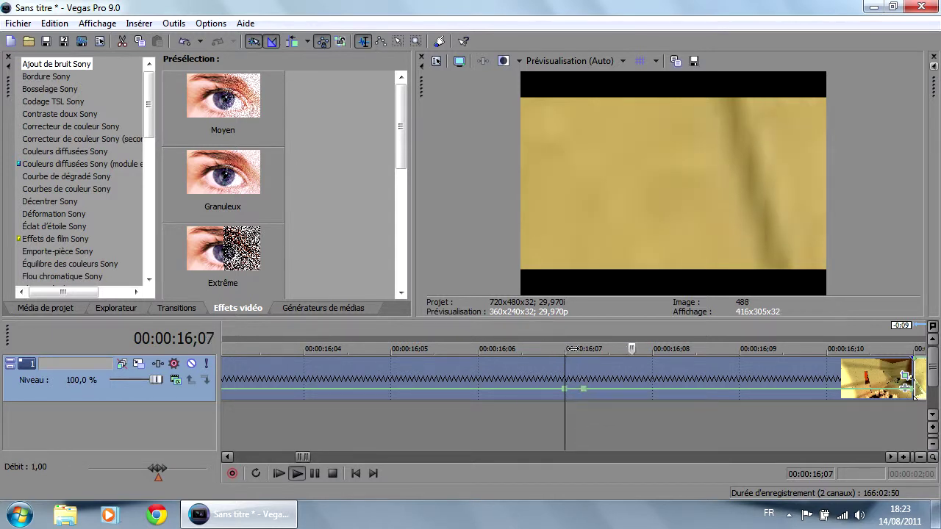
left_click_drag(566, 391, 582, 363)
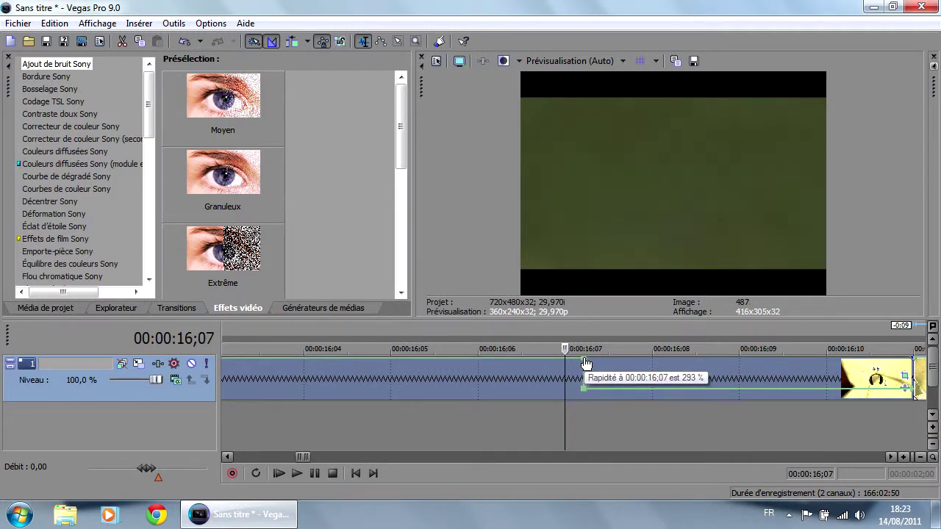
scroll(622, 384, "down", 5)
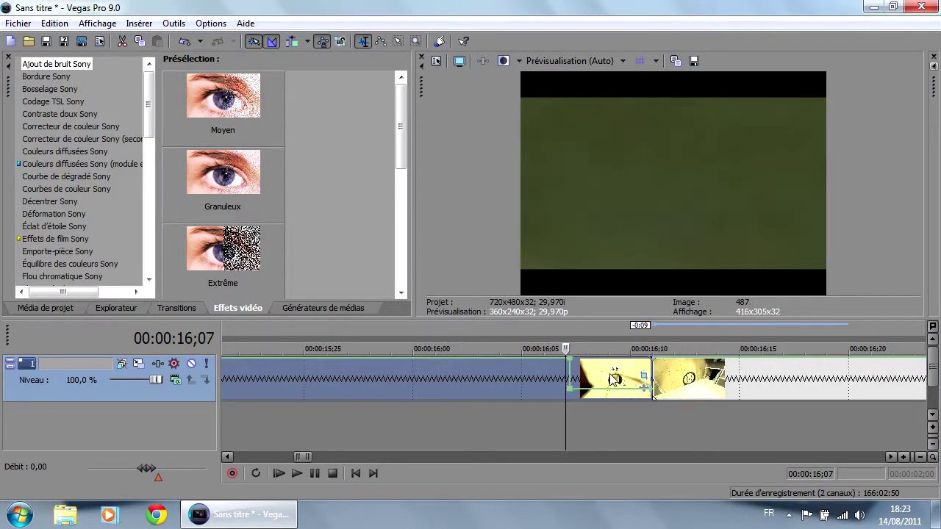
Play the zoom transition across the cut from 00:00:16;07 and again from about 00:00:15;10 to check the frozen ending
mouse_move(562, 347)
left_mouse_down()
mouse_move(534, 348)
mouse_move(565, 347)
left_mouse_up()
key("space")
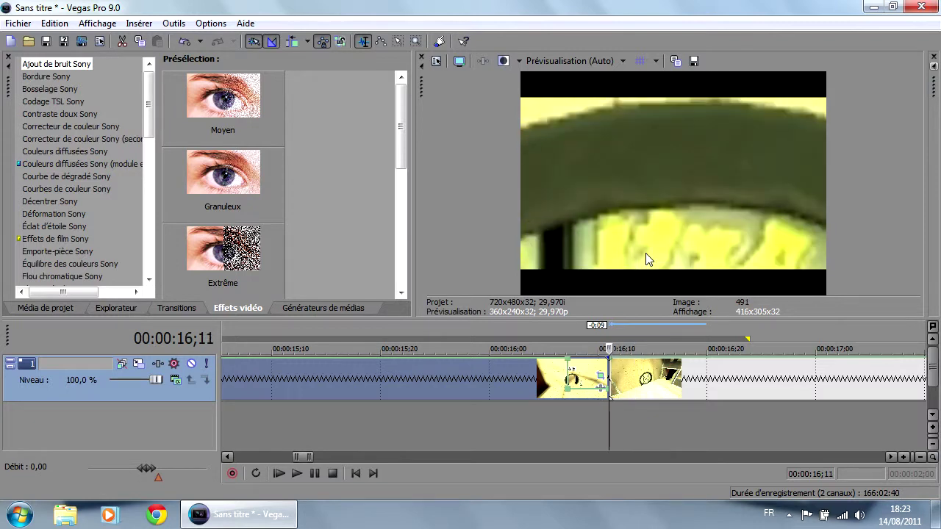
key("space")
scroll(562, 351, "down", 6)
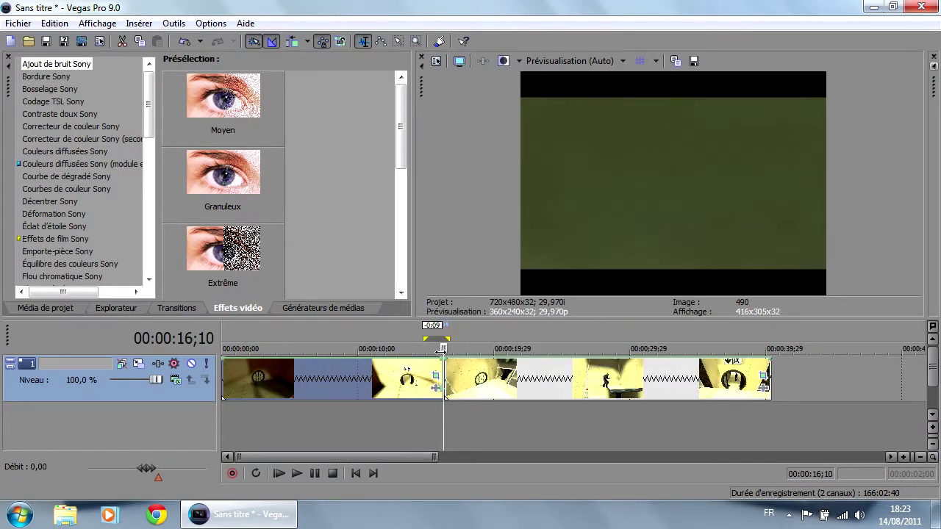
key("space")
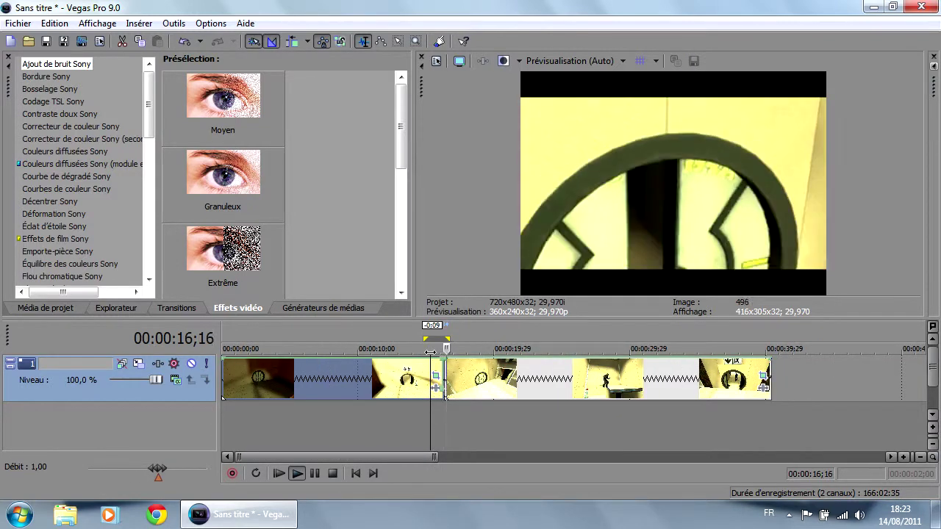
key("space")
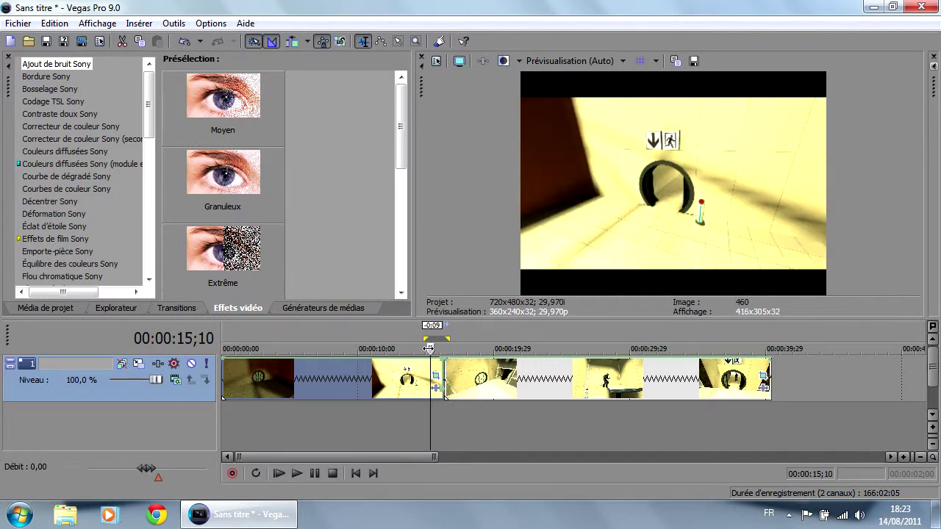
Scrub through the first clip's last frames from 00:00:16;07 to the cut at 00:00:16;11
scroll(432, 351, "up", 6)
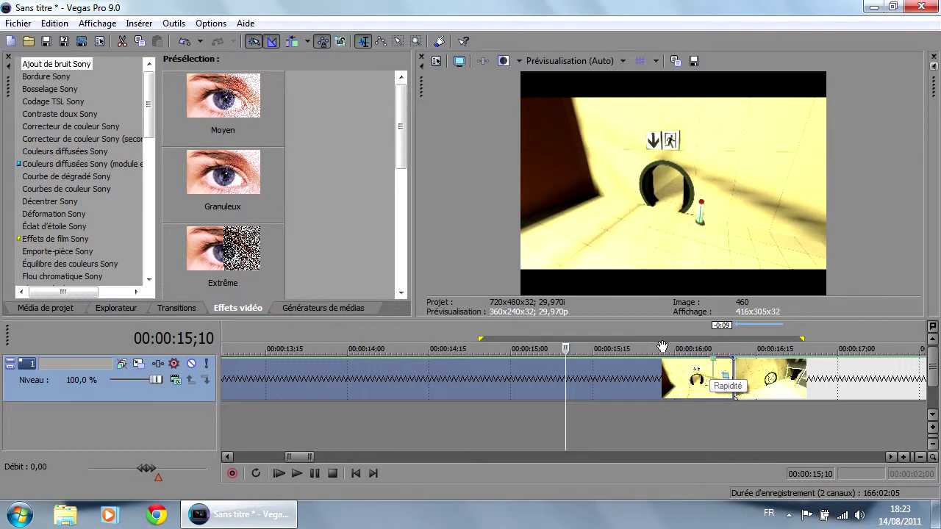
left_click(706, 373)
left_click_drag(707, 349, 685, 354)
left_click_drag(662, 353, 711, 355)
scroll(717, 391, "up", 3)
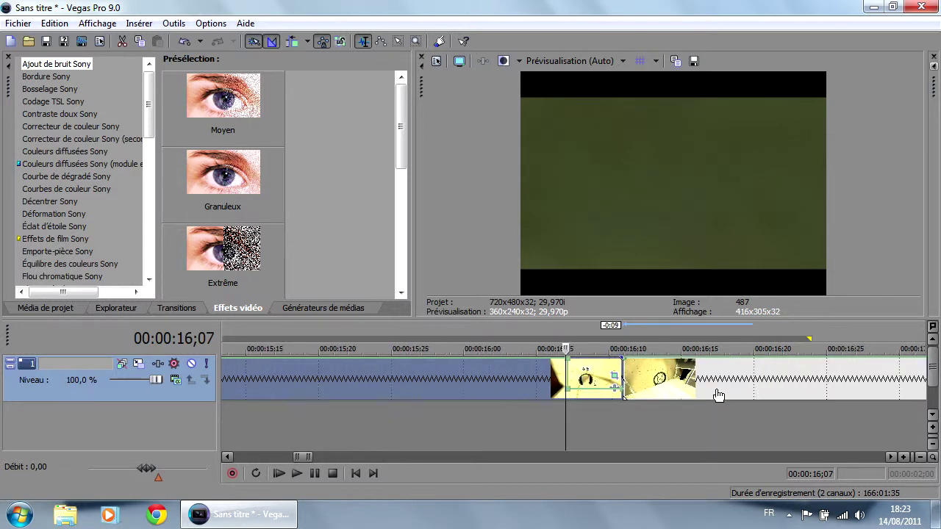
scroll(583, 393, "up", 2)
left_click_drag(568, 348, 609, 350)
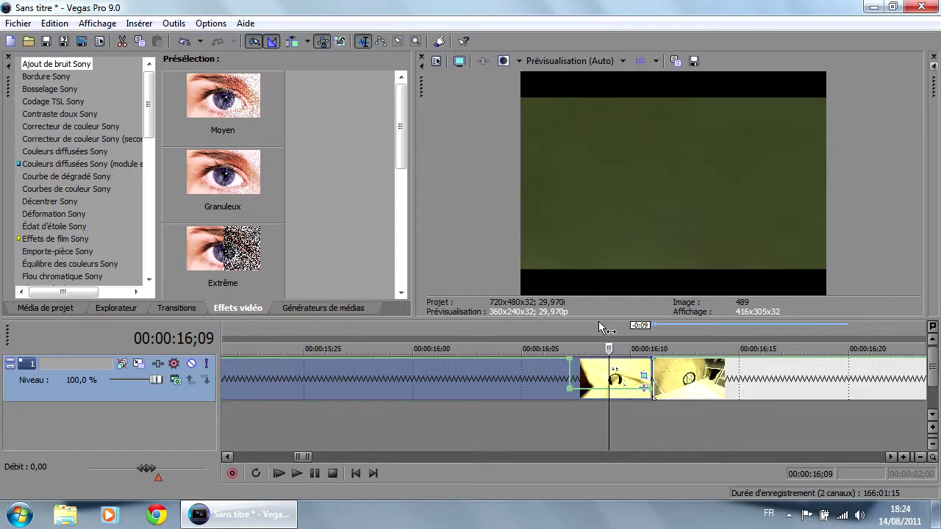
left_click_drag(609, 348, 647, 349)
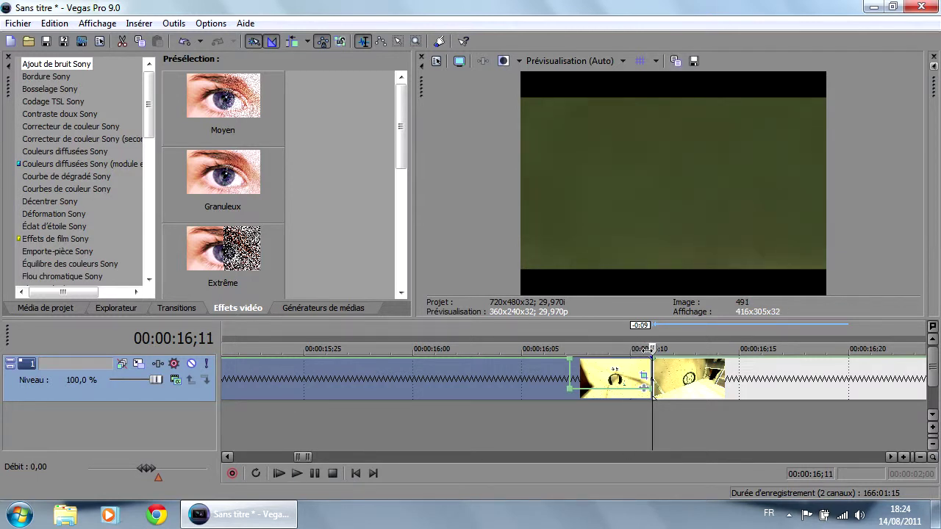
Step frame by frame back and forth across the cut near 00:00:16;11 to examine how the two clips join
key("space")
key("space")
key("Left")
key("Left")
key("Right")
key("Right")
key("Right")
key("Right")
key("Right")
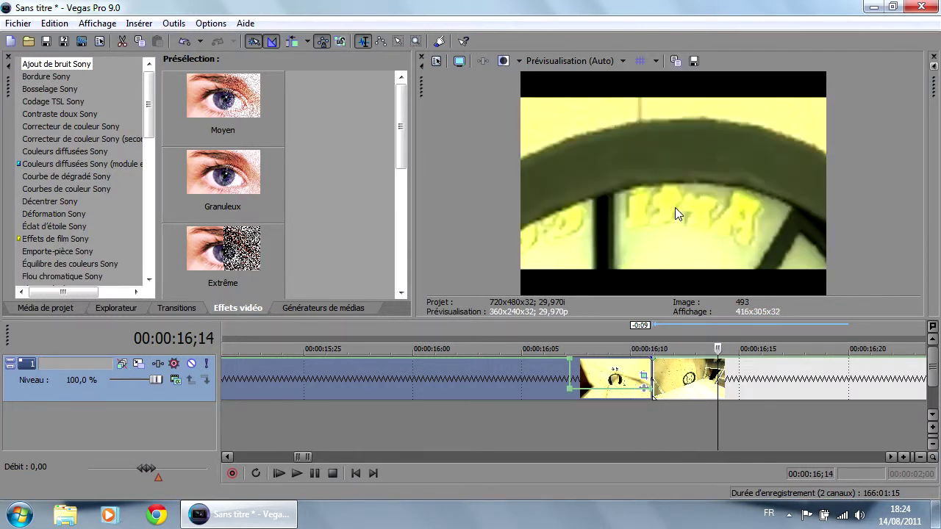
key("Right")
Play the transition in reverse and forward, replay it from 00:00:15;03 and scrub on to 00:00:15;21
key("Down")
key("j")
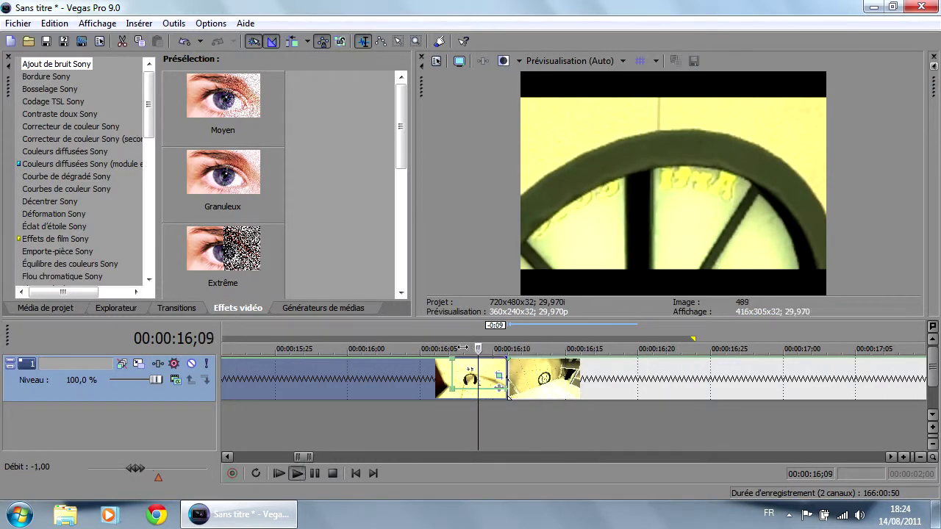
key("k")
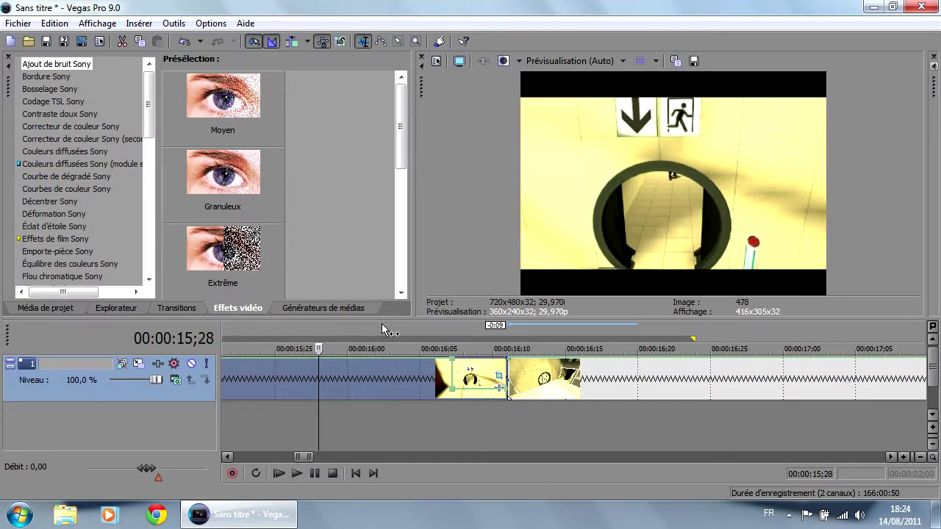
key("l")
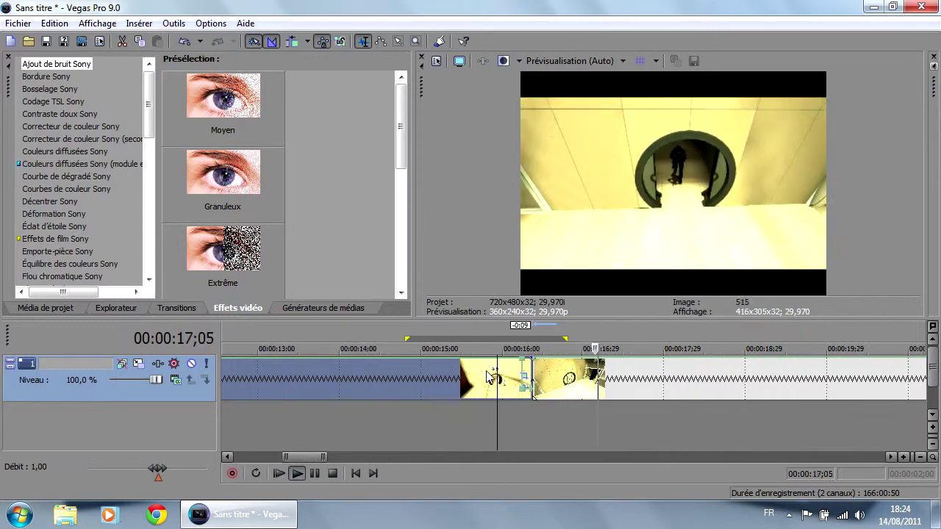
key("space")
left_click(429, 354)
key("l")
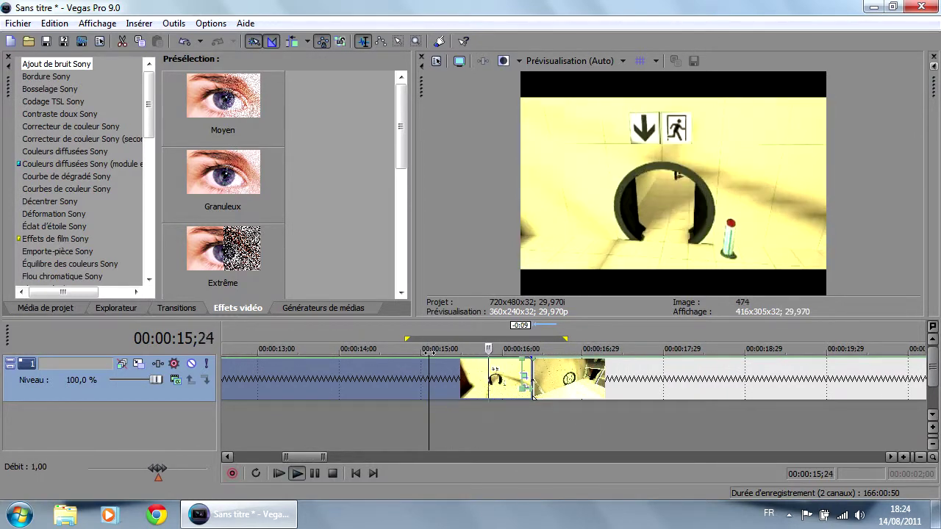
key("space")
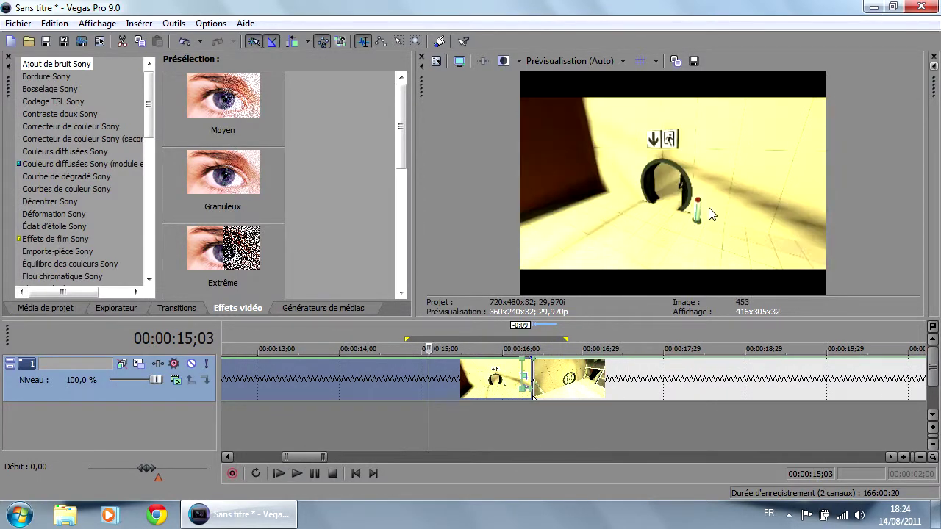
left_click_drag(431, 347, 478, 351)
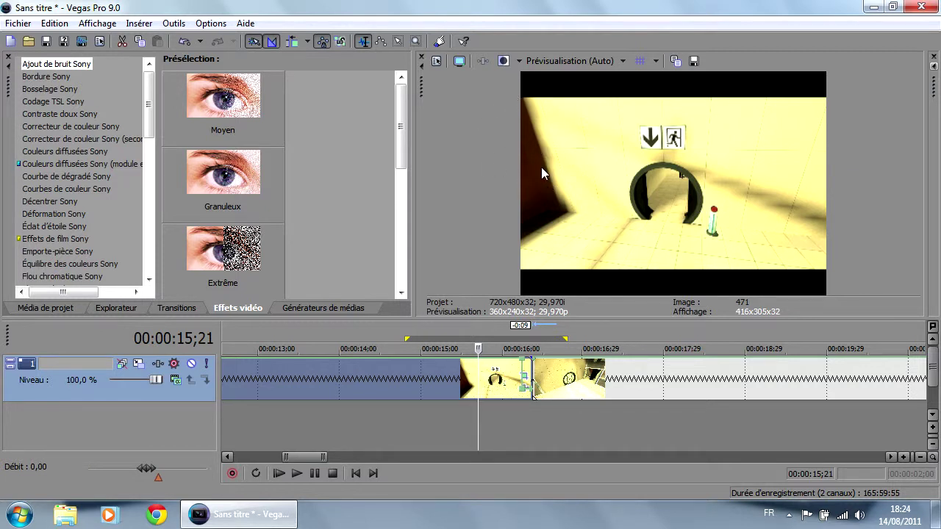
Open the project properties and set the video frame size to 1280 wide by 720 high
left_click(17, 24)
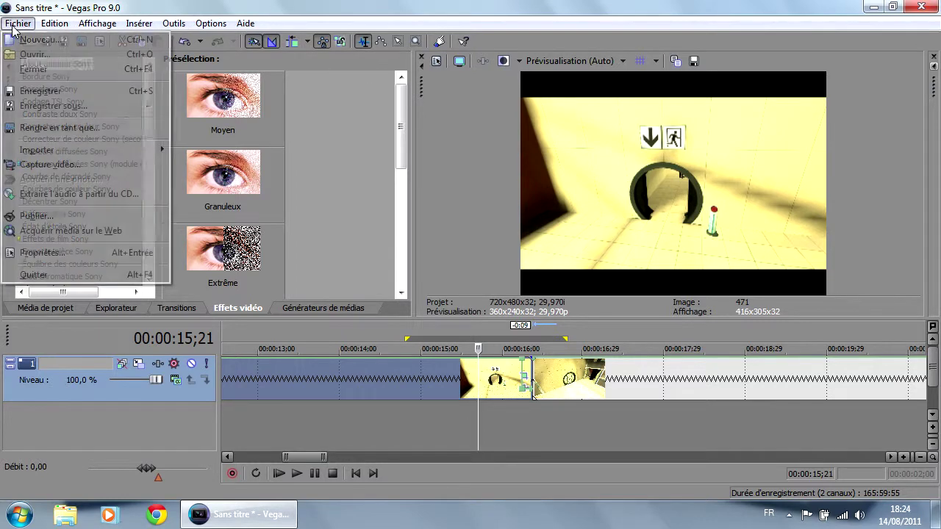
left_click(44, 254)
left_click(392, 115)
key("BackSpace")
key("BackSpace")
key("BackSpace")
type("1280")
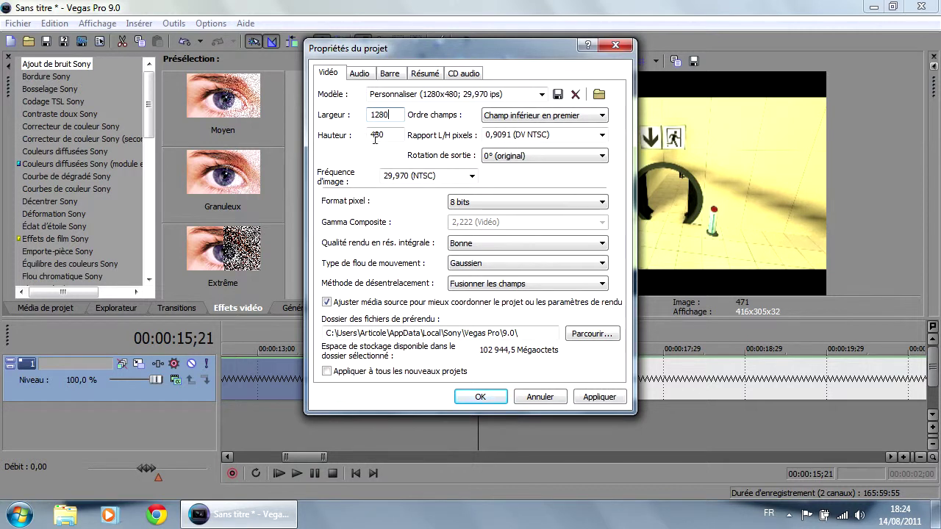
key("Tab")
type("720")
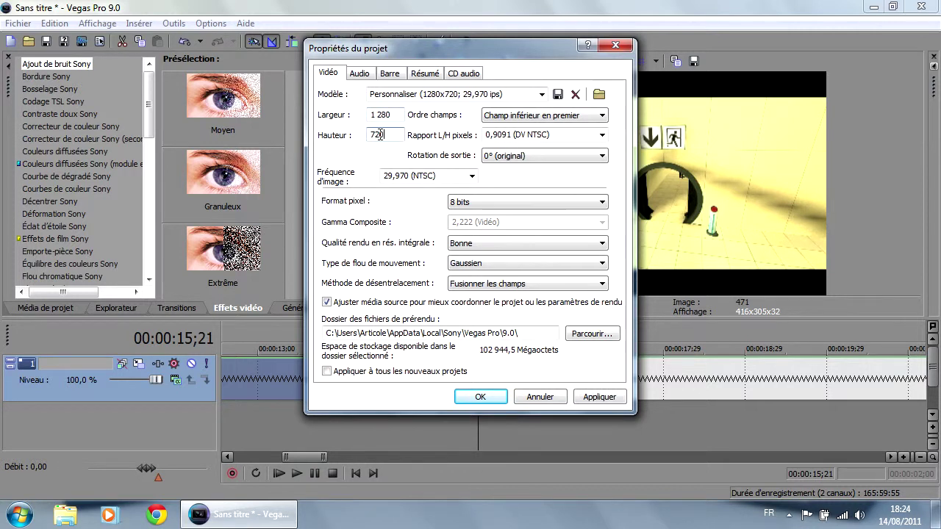
Set the full-resolution rendering quality to Optimisée, review the audio settings and apply the project properties
left_click(573, 244)
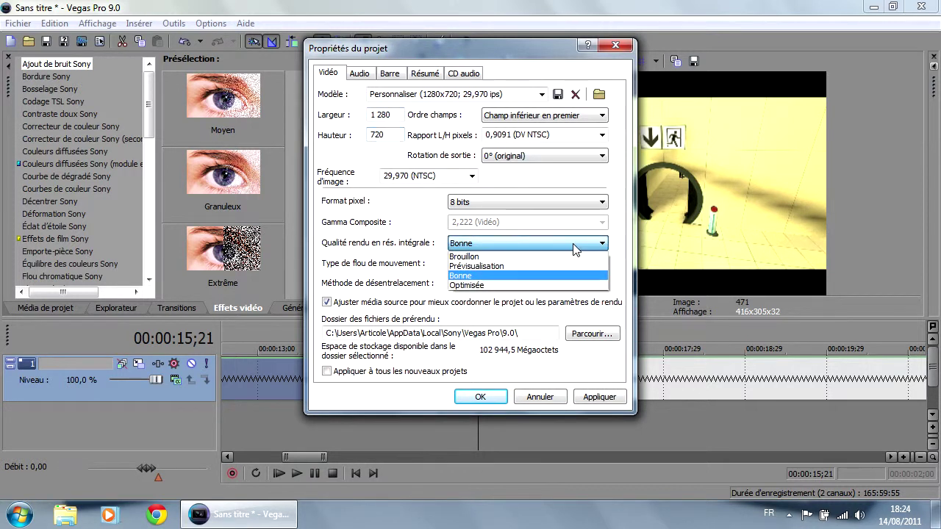
left_click(511, 286)
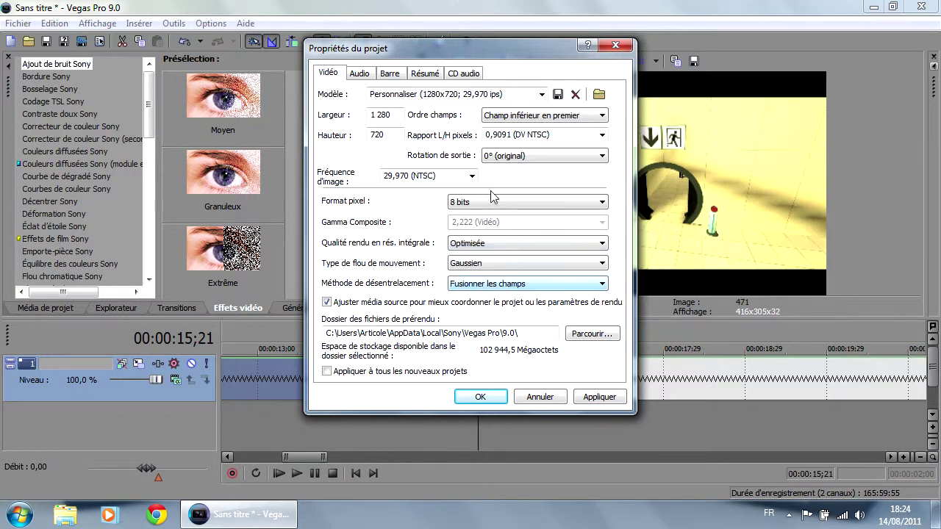
left_click(359, 74)
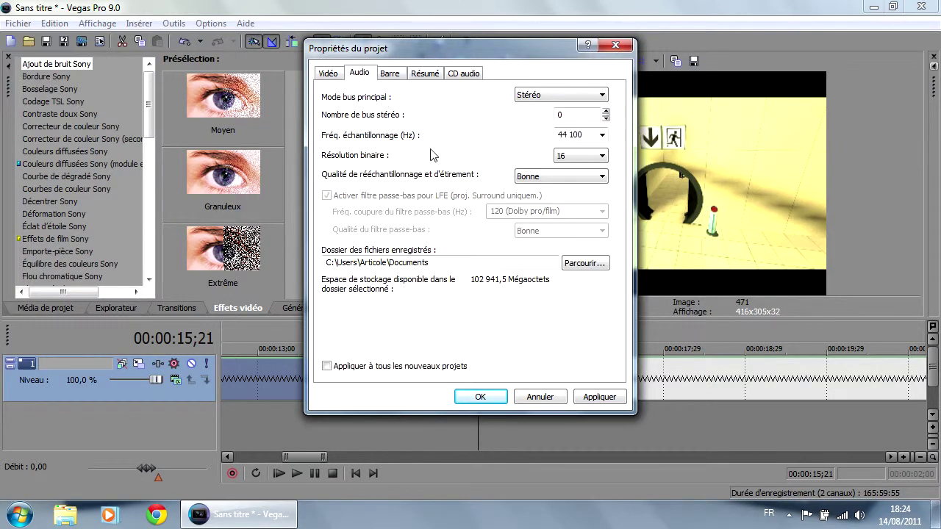
left_click(541, 211)
left_click(599, 396)
left_click(482, 397)
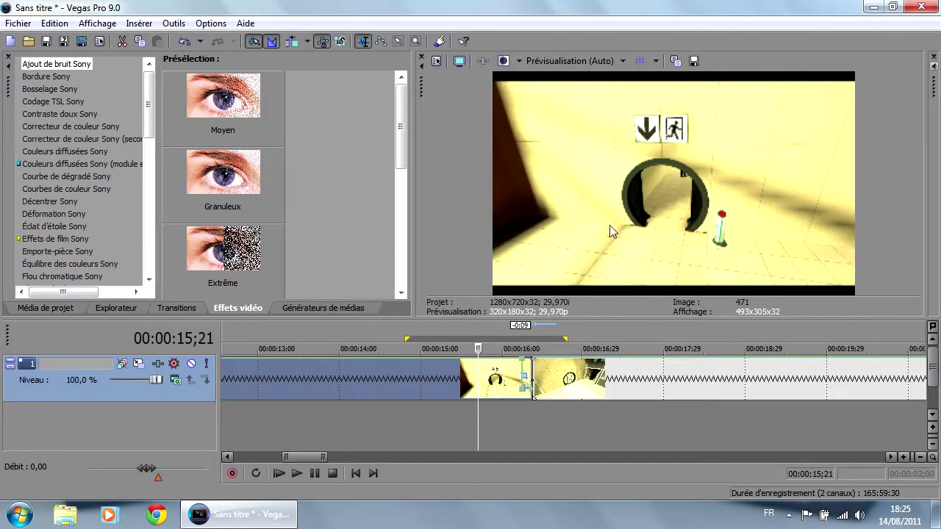
Move the playhead to 00:00:15;12 and set the video preview quality to Prévisualisation (Complet)
key("j")
left_click_drag(461, 351, 454, 351)
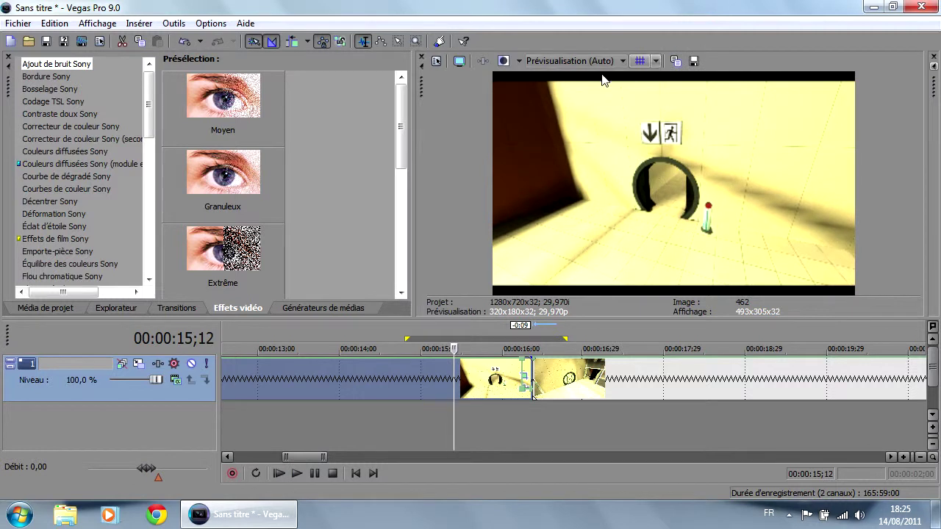
left_click(624, 61)
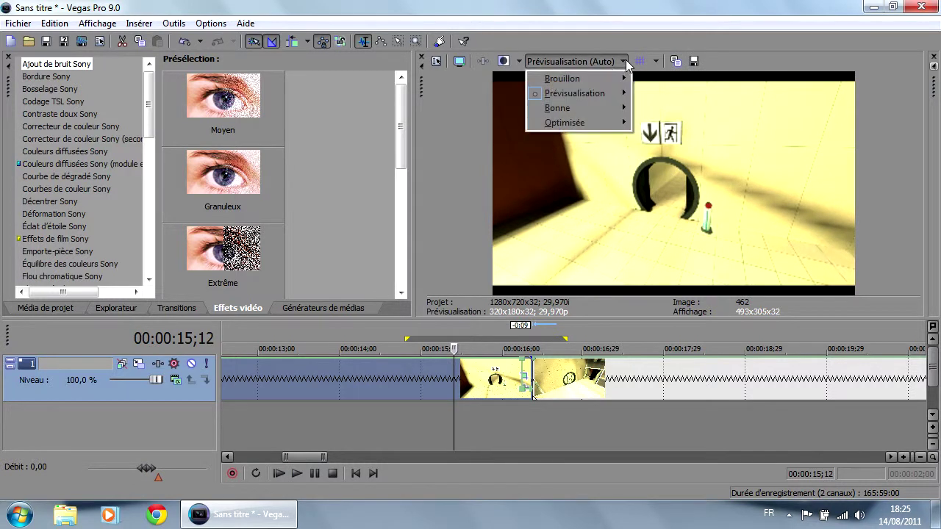
mouse_move(581, 93)
left_click(674, 107)
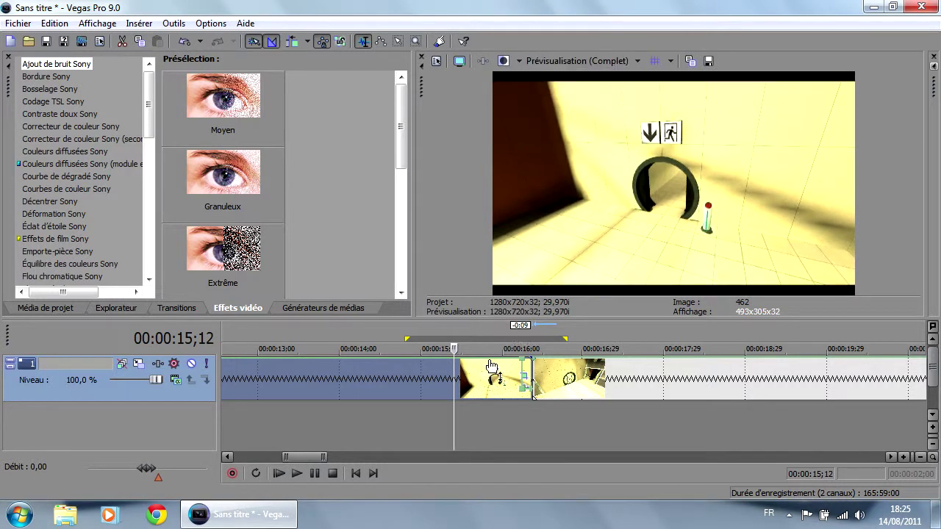
Play the transition twice from 00:00:15;04 in the full-resolution preview, and scrub through the zoom up to 00:00:16;01
left_click_drag(452, 350, 432, 350)
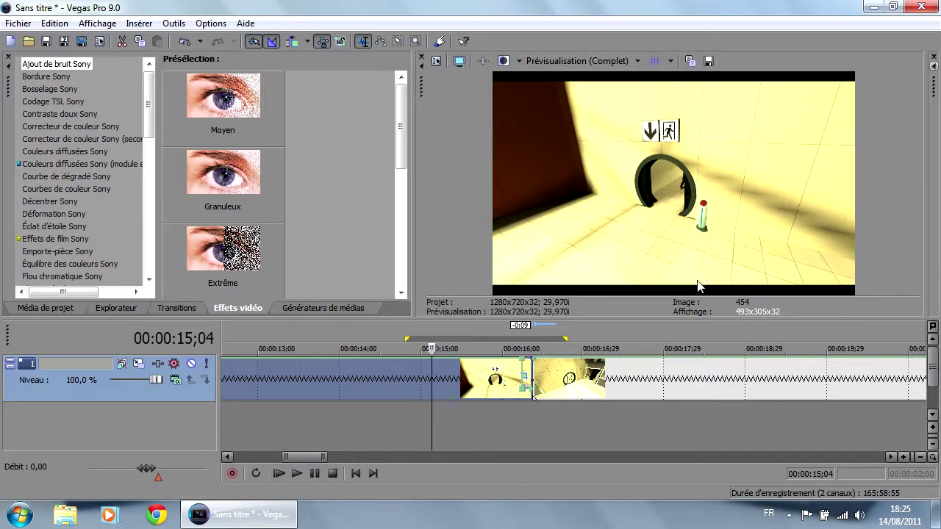
key("space")
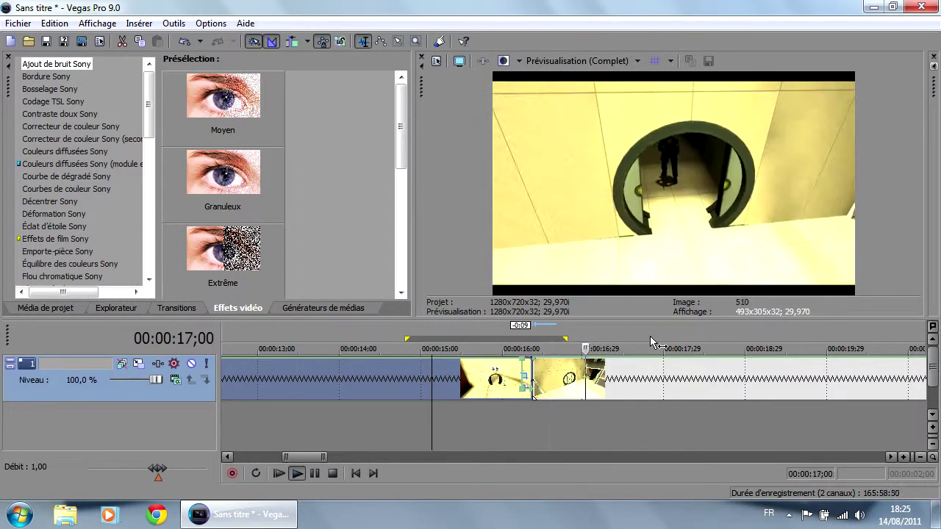
key("space")
key("space")
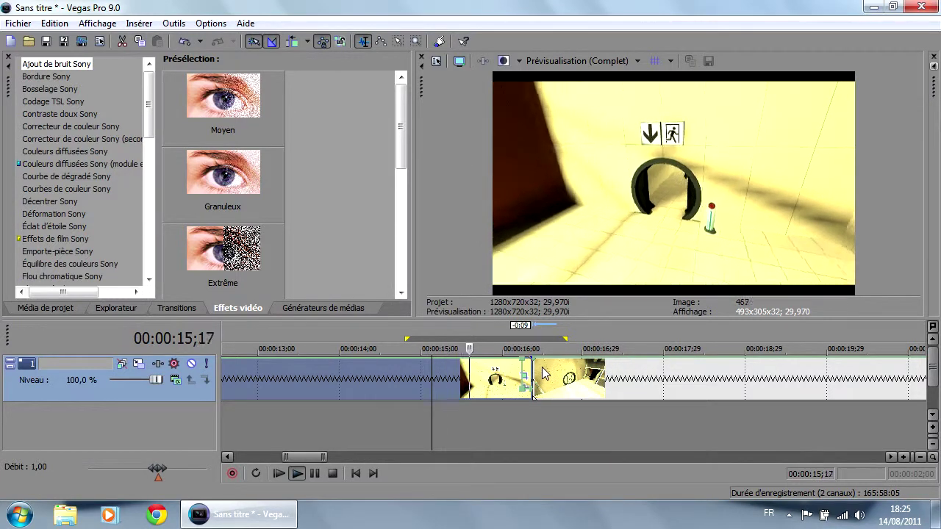
key("space")
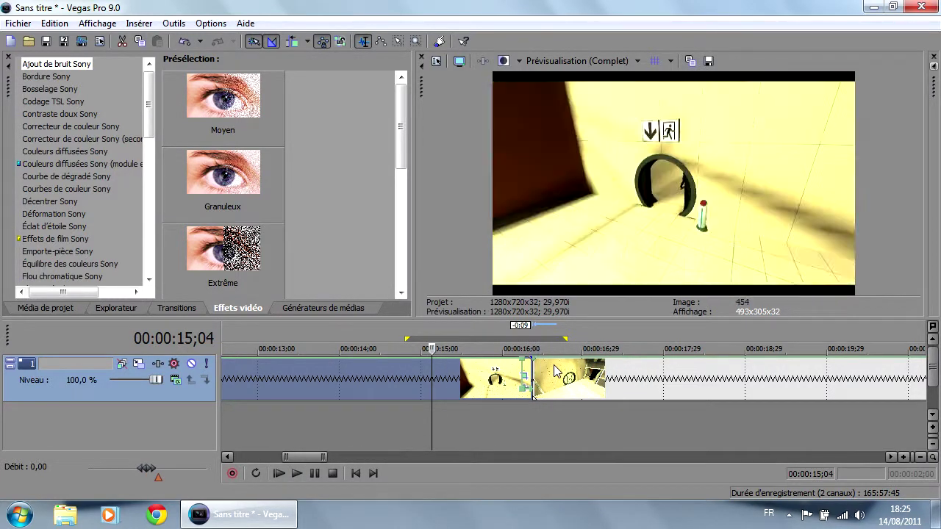
left_click(439, 348)
left_click_drag(440, 349, 507, 348)
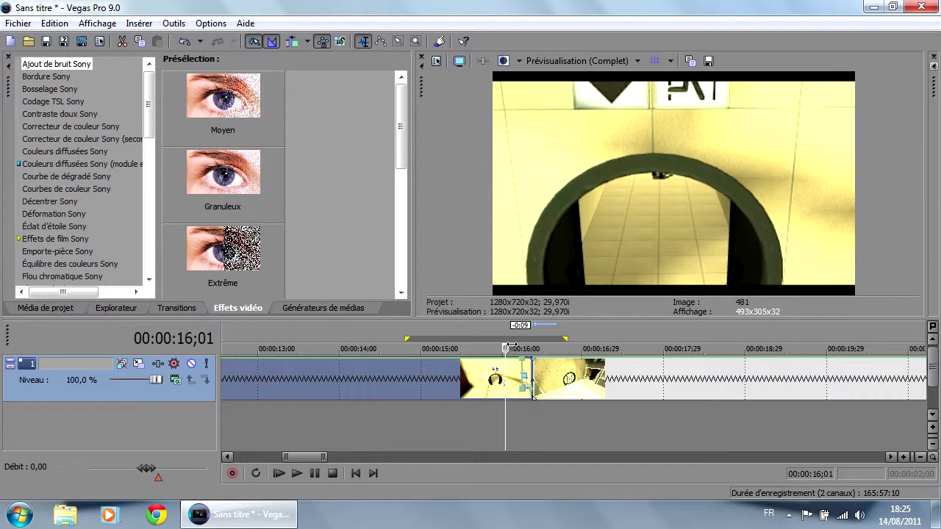
key("j")
key("k")
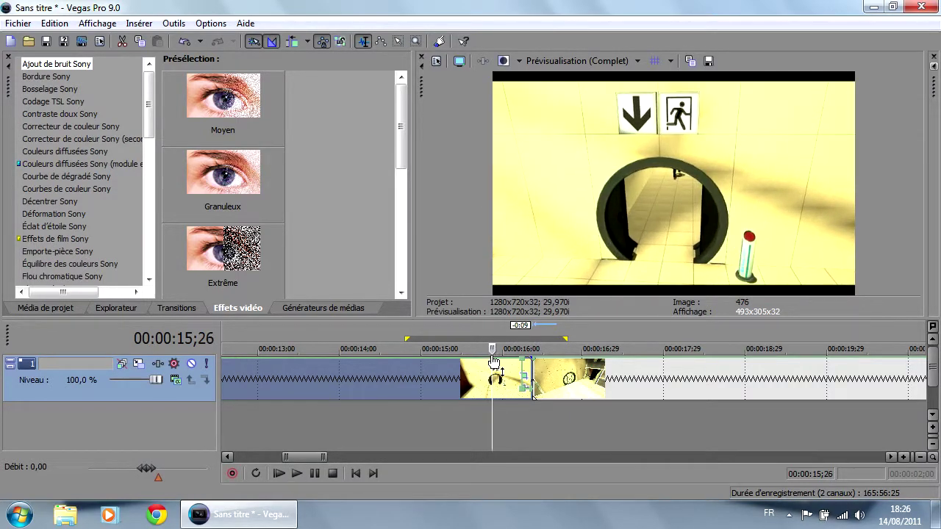